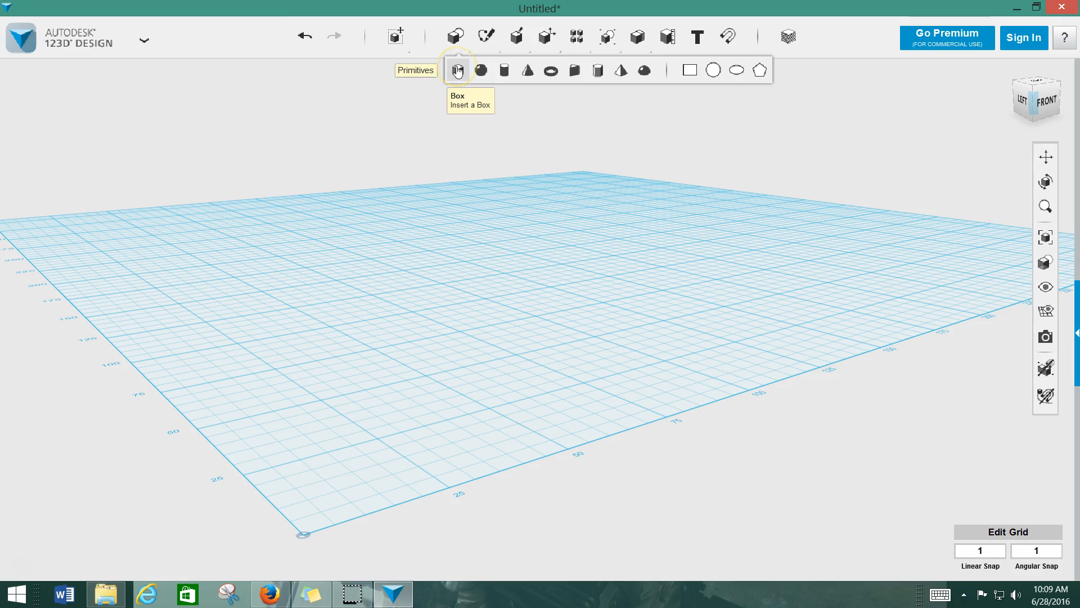
{"action": "left_click", "coordinate": [690, 71]}
{"action": "left_click", "coordinate": [502, 71]}
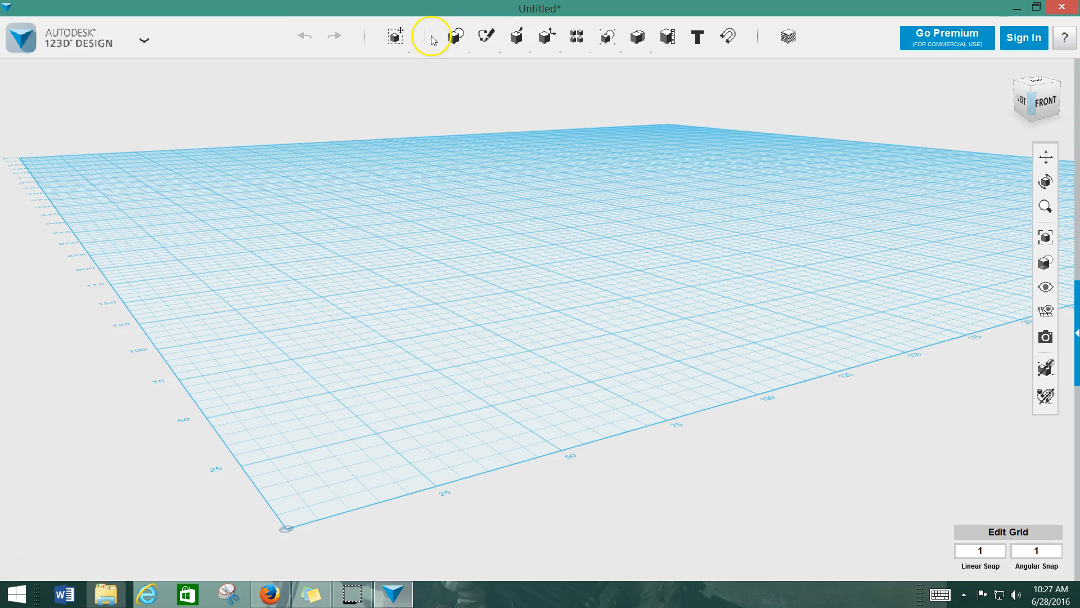
Insert a box with length 20, width 200 and height 10 along the front of the grid, starting at its side edge.
{"action": "mouse_move", "coordinate": [455, 43]}
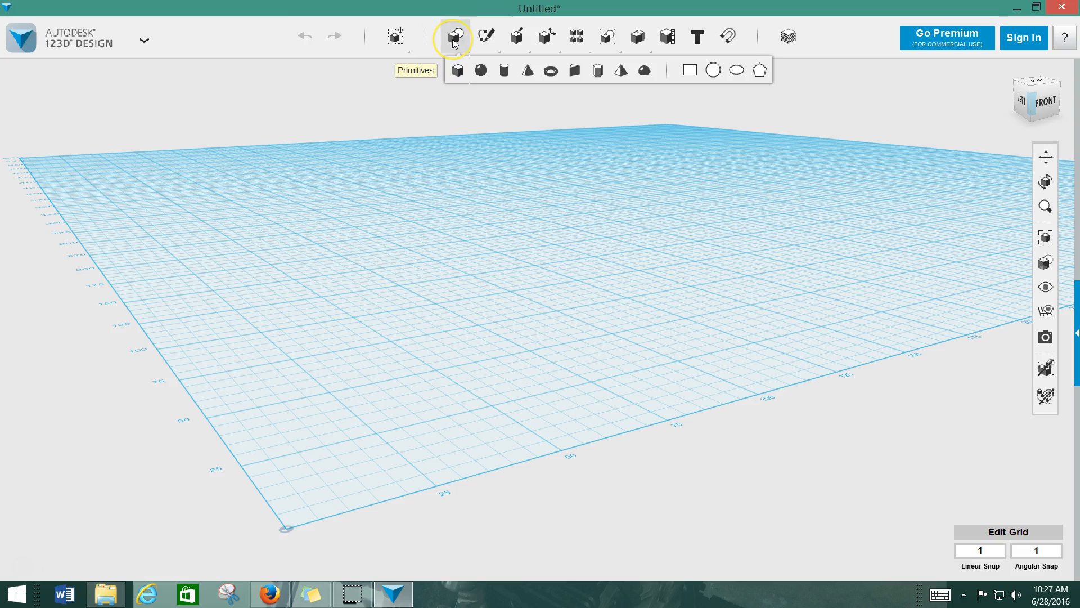
{"action": "left_click", "coordinate": [461, 78]}
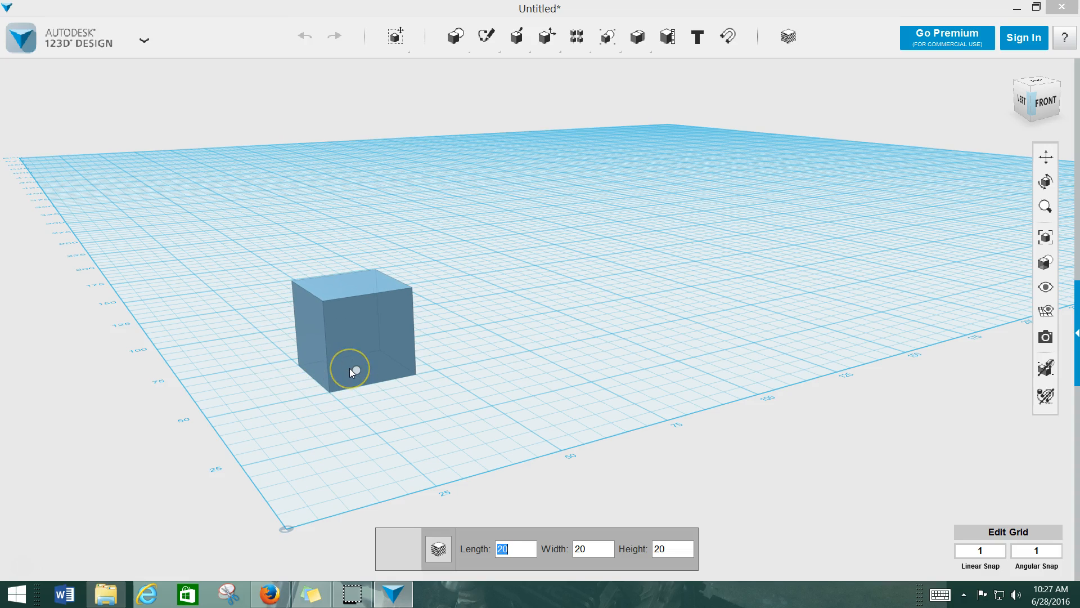
{"action": "key", "text": "Tab"}
{"action": "type", "text": "200"}
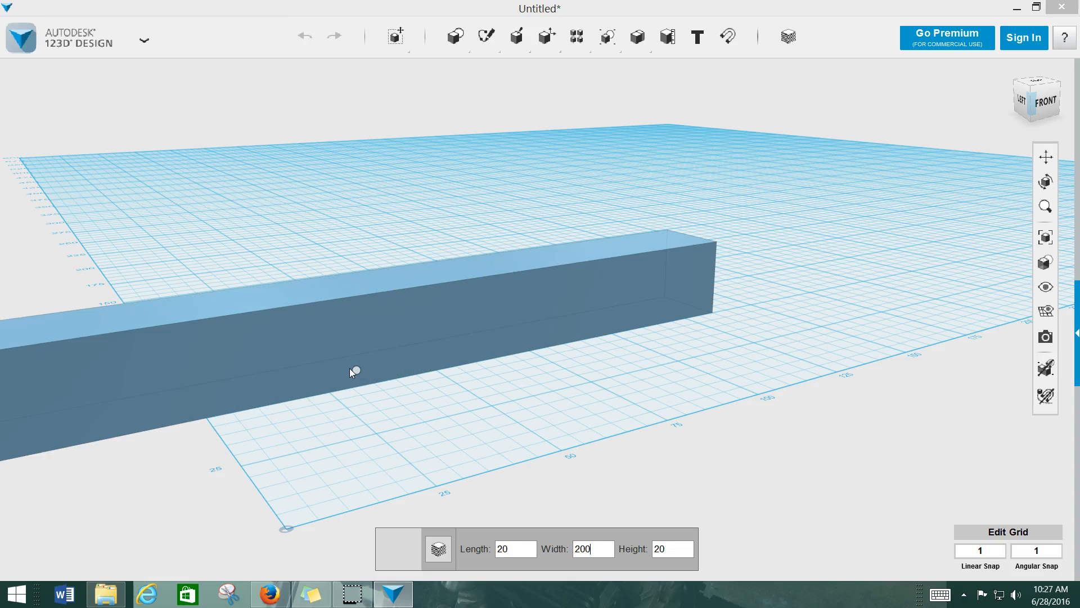
{"action": "key", "text": "Tab"}
{"action": "type", "text": "10"}
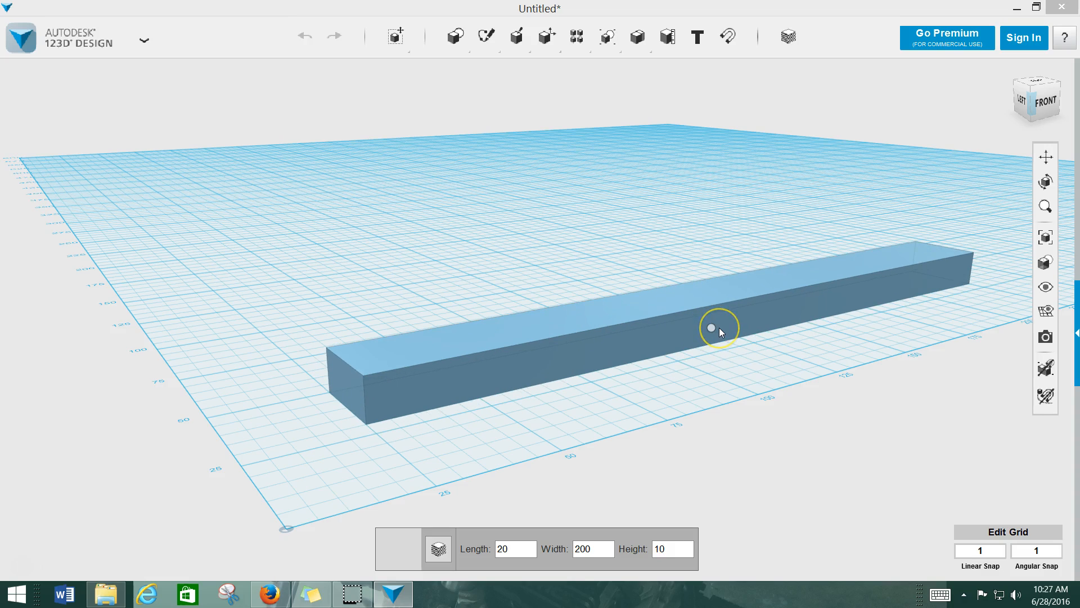
{"action": "left_click", "coordinate": [655, 352]}
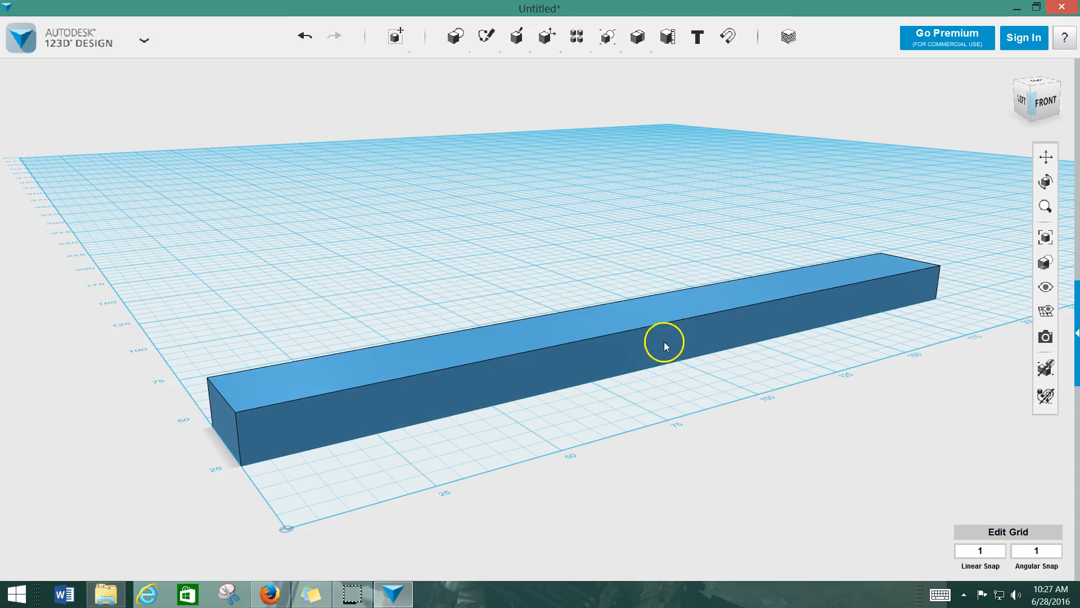
Insert a cylinder with radius 5 and height 25 on the bar's top face, near the back corner at the origin-side end.
{"action": "right_click_drag", "start_coordinate": [563, 267], "coordinate": [528, 336]}
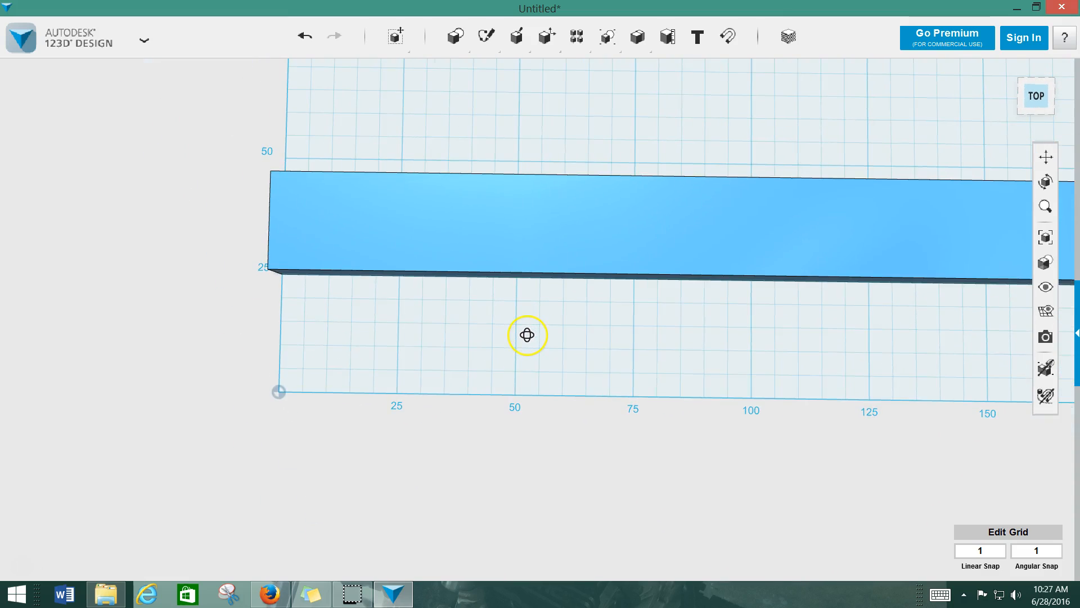
{"action": "mouse_move", "coordinate": [454, 35]}
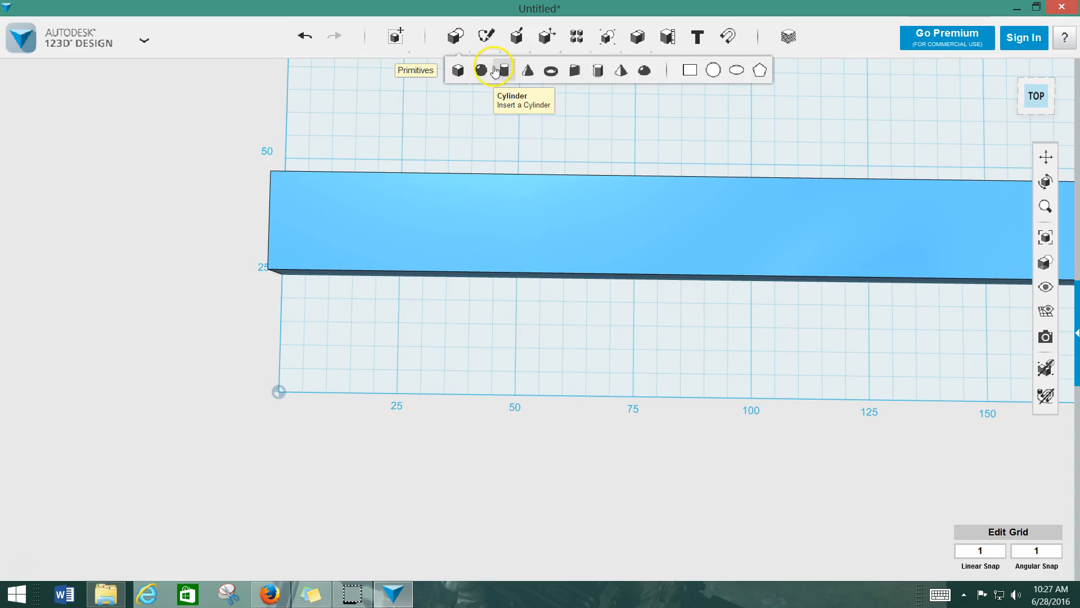
{"action": "left_click", "coordinate": [502, 68]}
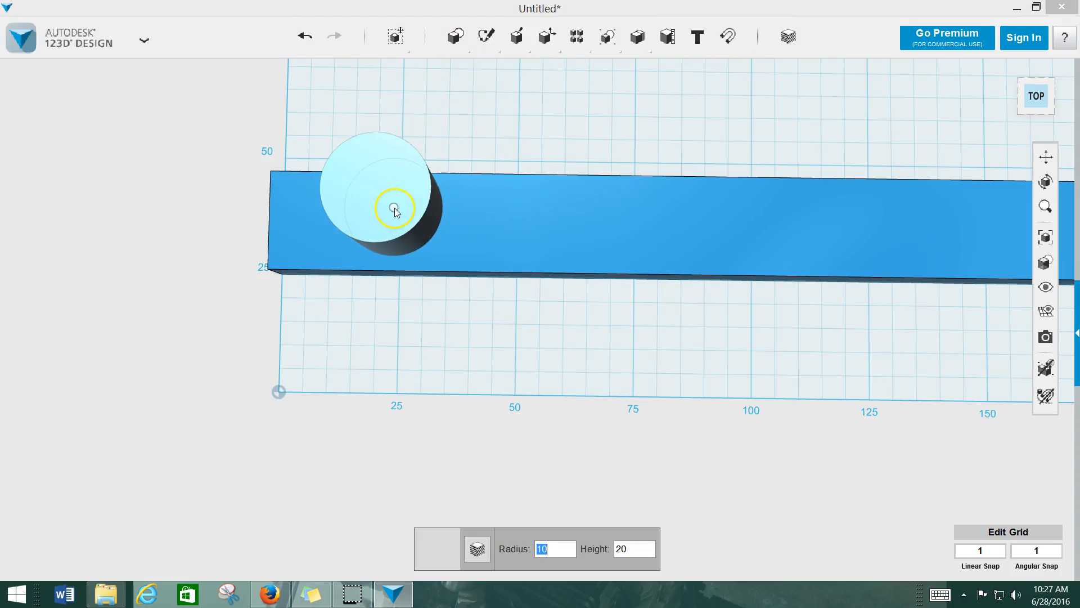
{"action": "key", "text": "BackSpace"}
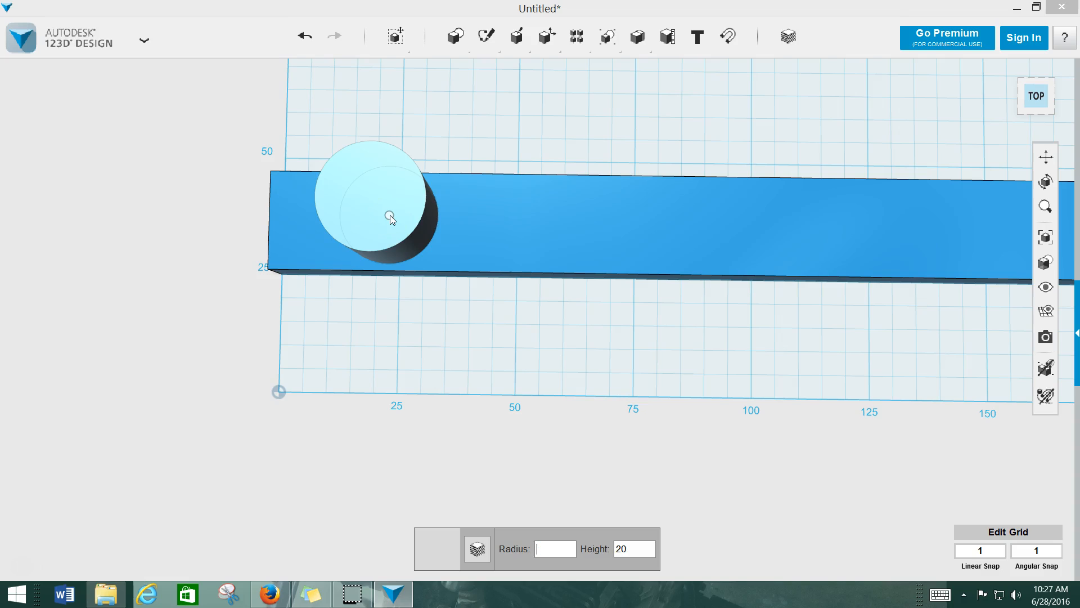
{"action": "type", "text": "5"}
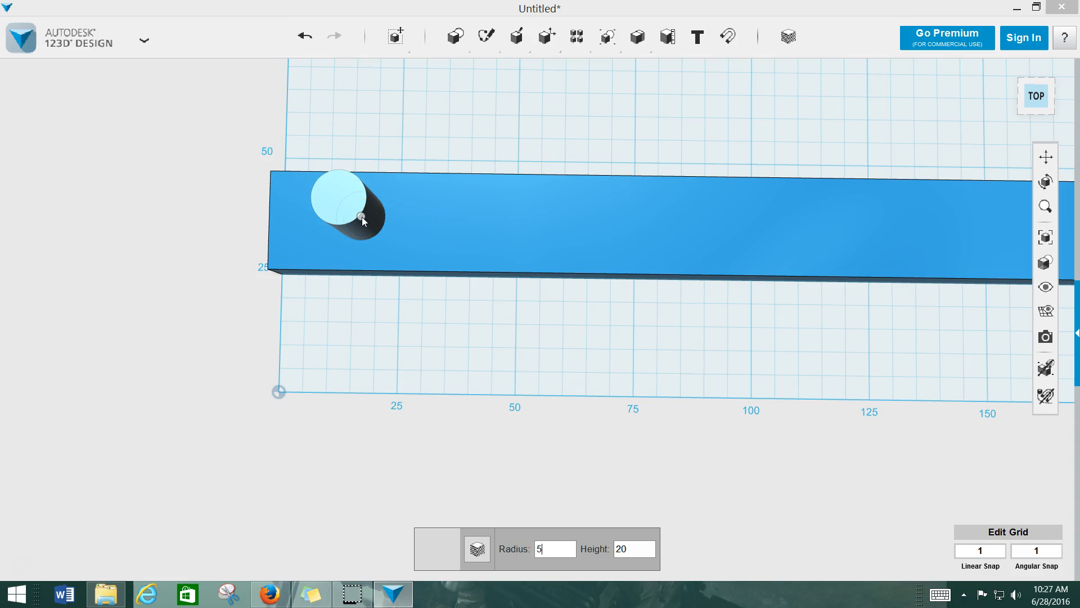
{"action": "key", "text": "Tab"}
{"action": "type", "text": "25"}
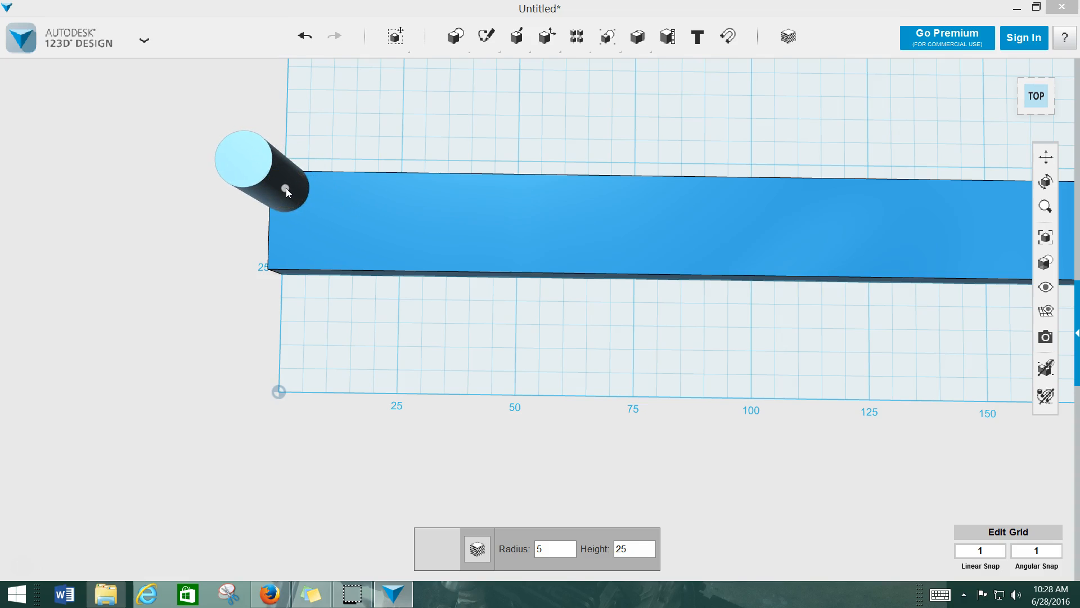
{"action": "left_click", "coordinate": [288, 193]}
Move the cylinder 4 mm across the bar toward its centre line and 7 mm along its length, away from the end.
{"action": "right_click_drag", "start_coordinate": [200, 229], "coordinate": [240, 246]}
{"action": "left_click", "coordinate": [240, 247]}
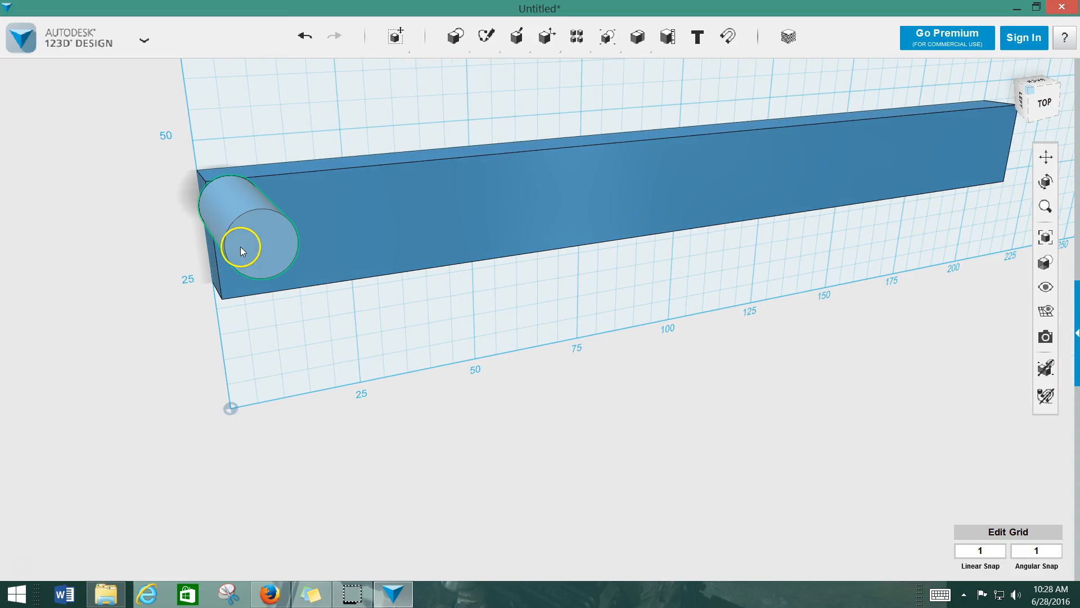
{"action": "left_click_drag", "start_coordinate": [253, 239], "coordinate": [238, 205]}
{"action": "right_click_drag", "start_coordinate": [154, 159], "coordinate": [64, 152]}
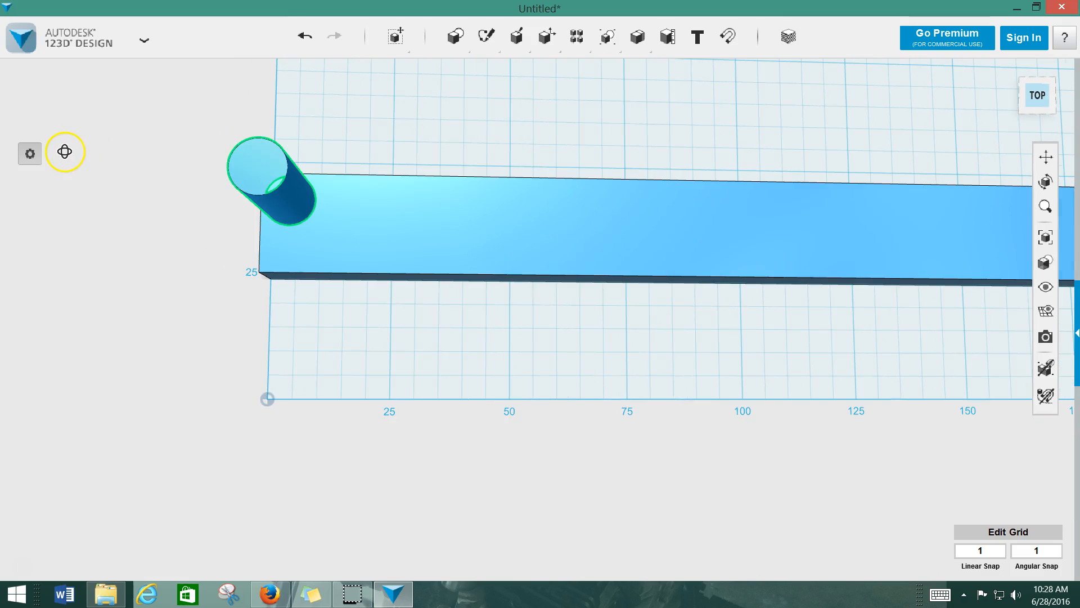
{"action": "left_click", "coordinate": [261, 169]}
{"action": "mouse_move", "coordinate": [402, 48]}
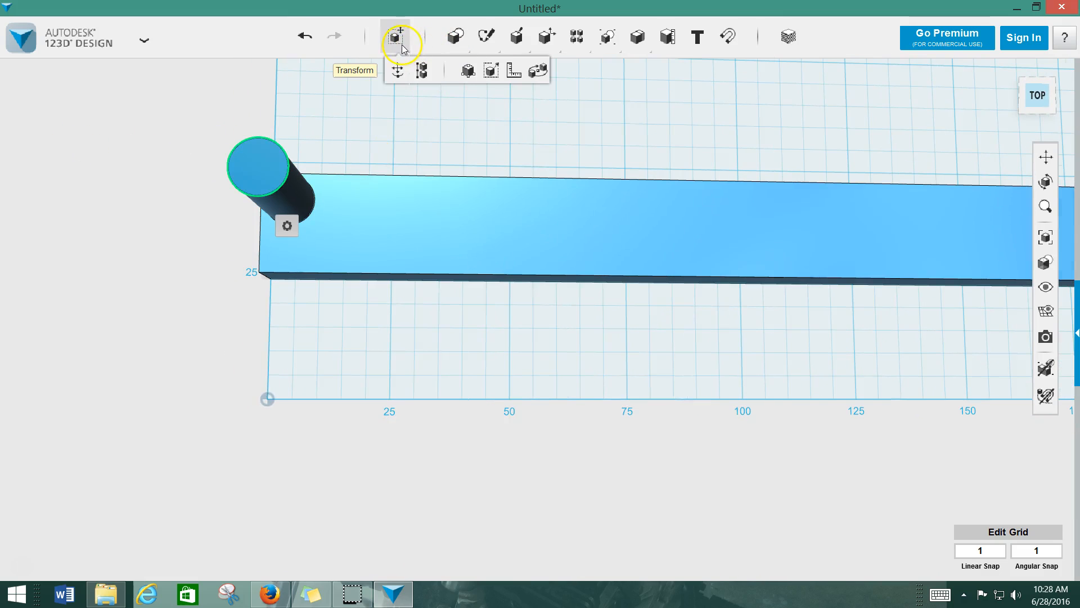
{"action": "left_click", "coordinate": [397, 70]}
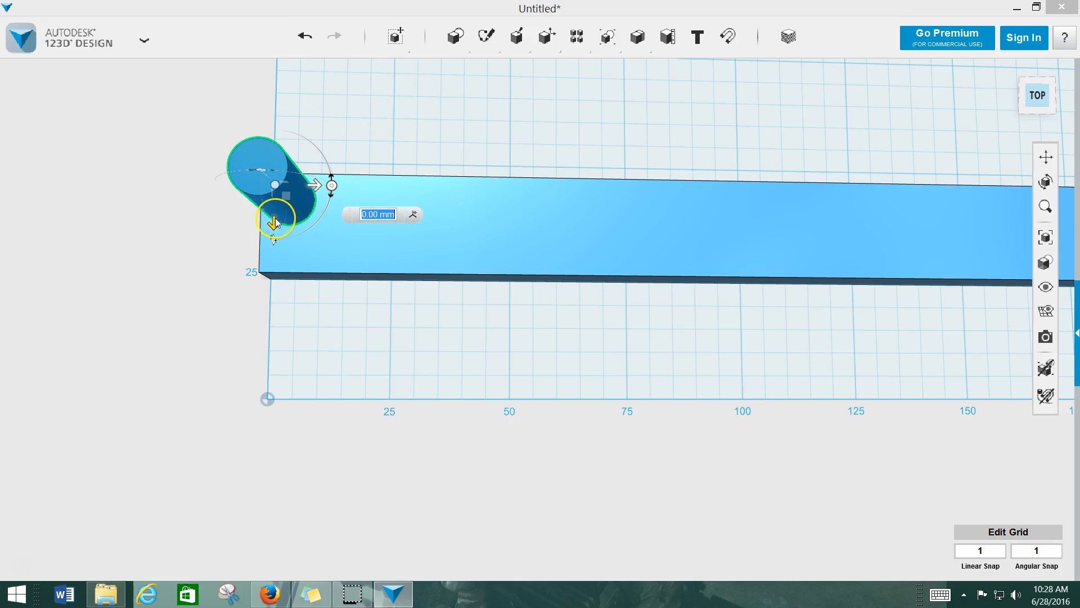
{"action": "left_click", "coordinate": [275, 222]}
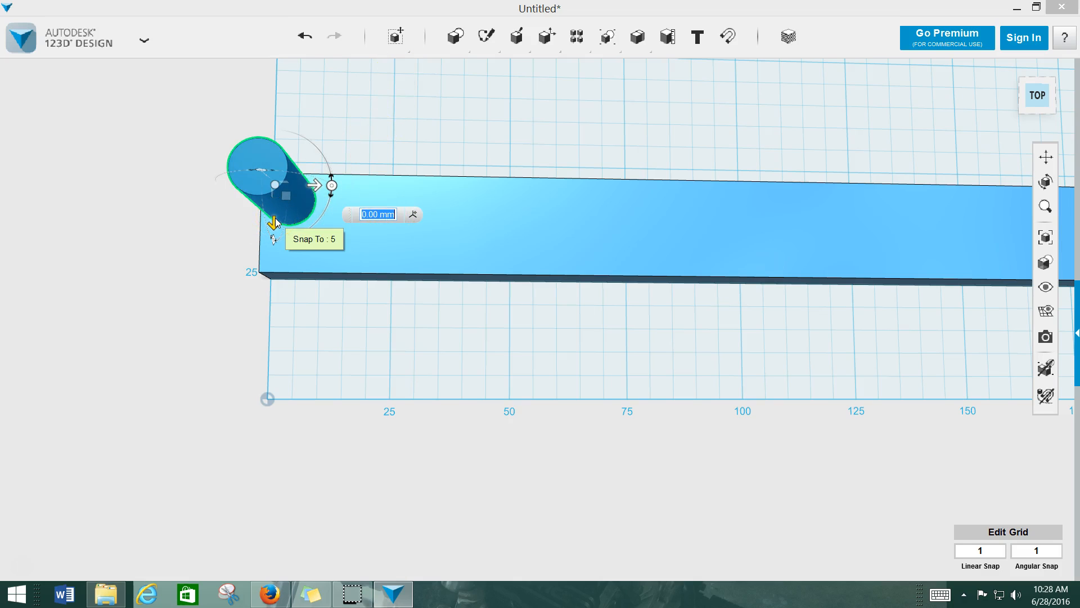
{"action": "left_click_drag", "start_coordinate": [274, 222], "coordinate": [275, 245]}
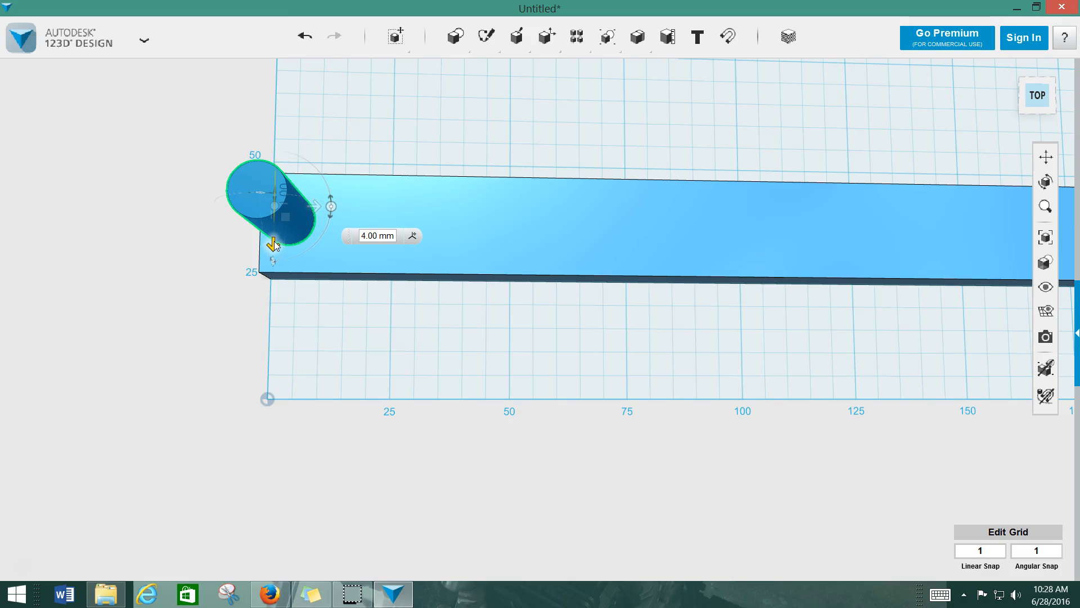
{"action": "left_click_drag", "start_coordinate": [315, 206], "coordinate": [356, 209]}
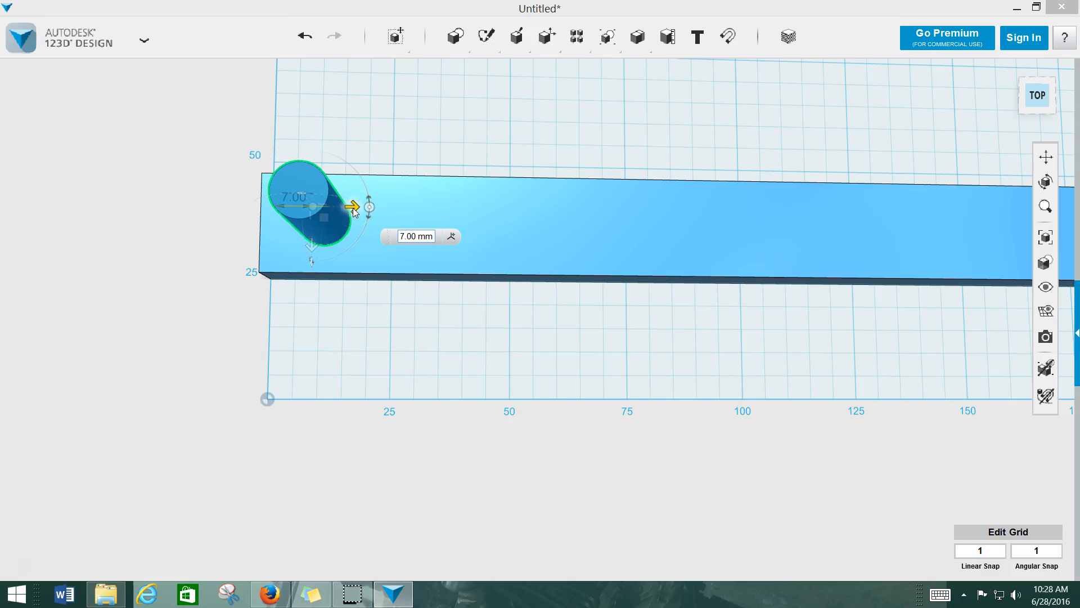
{"action": "left_click", "coordinate": [345, 307]}
Make a copy of the cylinder and place it 25 mm farther along the bar.
{"action": "right_click_drag", "start_coordinate": [381, 120], "coordinate": [349, 150]}
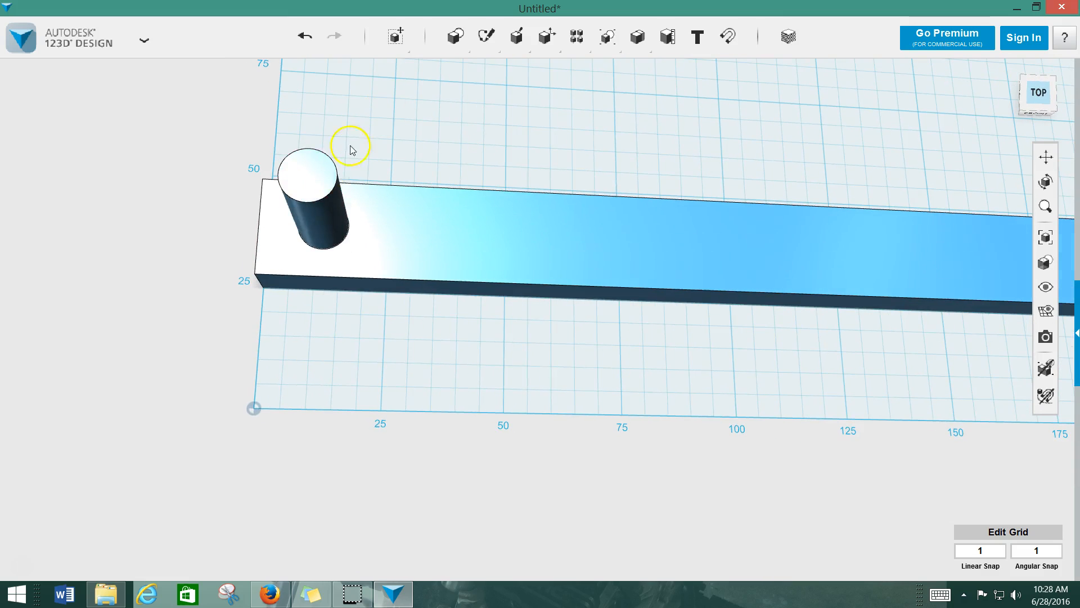
{"action": "left_click", "coordinate": [319, 183]}
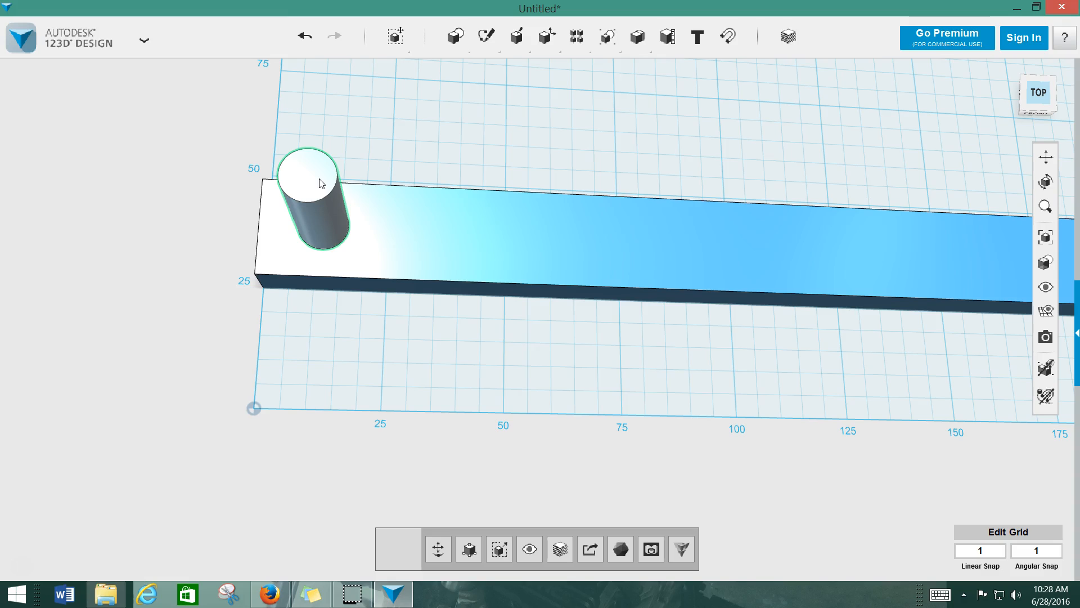
{"action": "key", "text": "ctrl+t"}
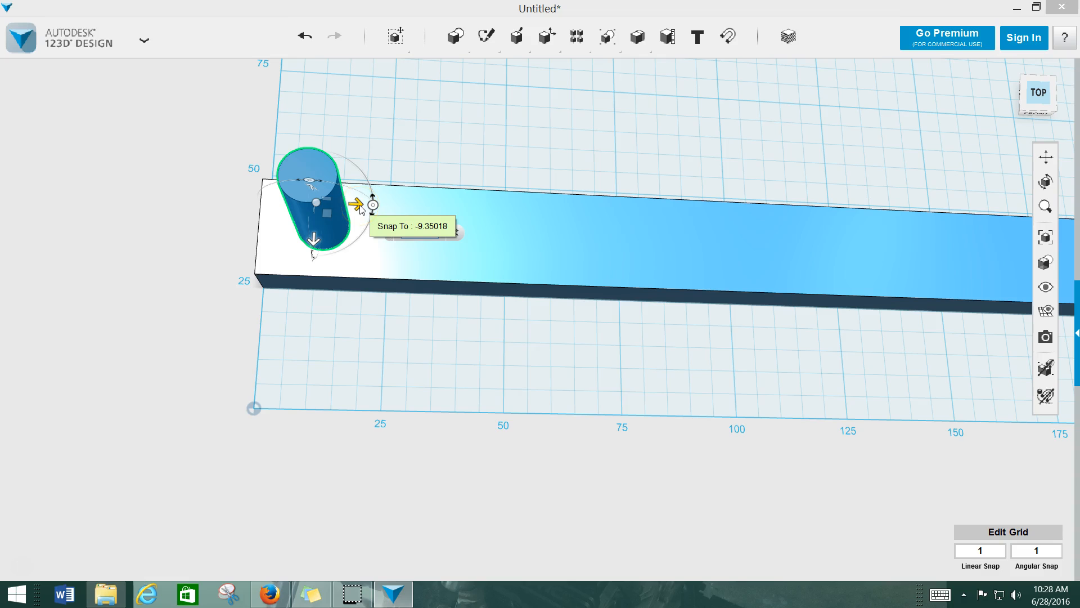
{"action": "left_click", "coordinate": [360, 207]}
{"action": "left_click_drag", "start_coordinate": [360, 207], "coordinate": [495, 220]}
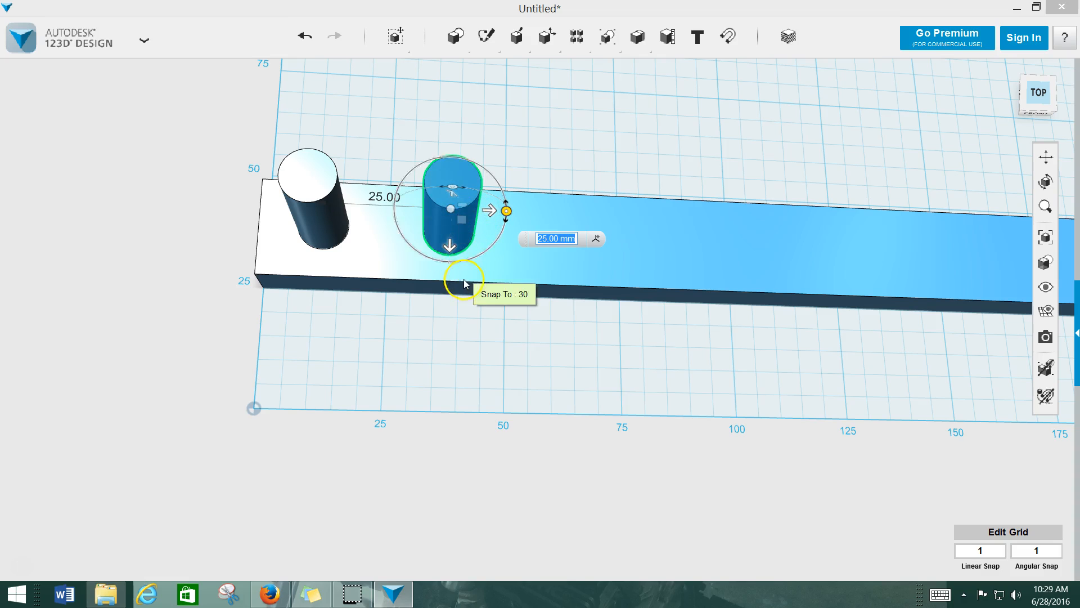
{"action": "left_click", "coordinate": [466, 306]}
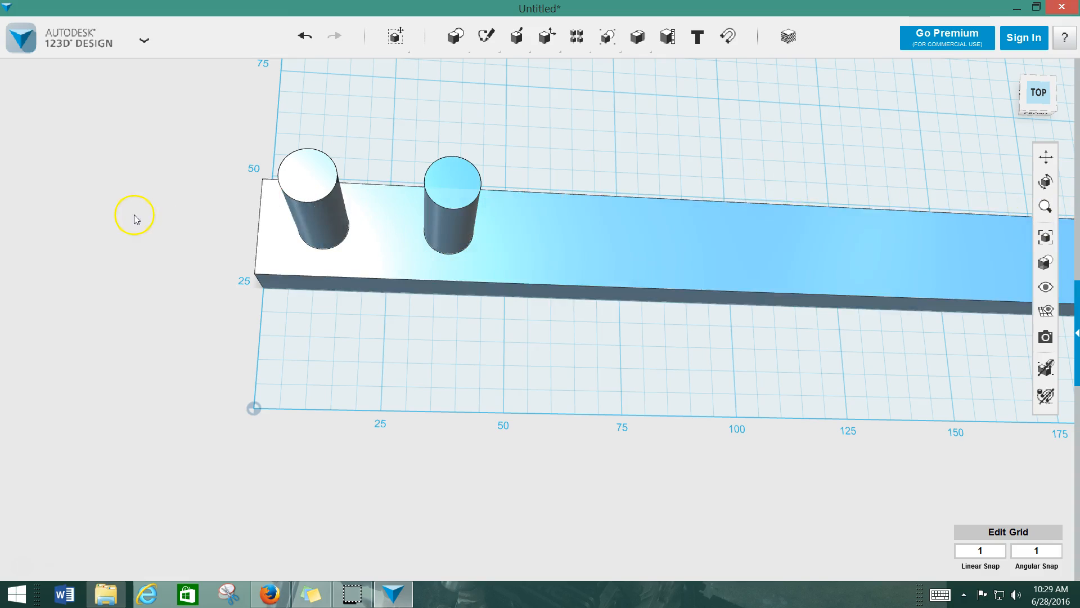
Insert a sphere with radius 6 centred on the top face of the second cylinder.
{"action": "mouse_move", "coordinate": [486, 41]}
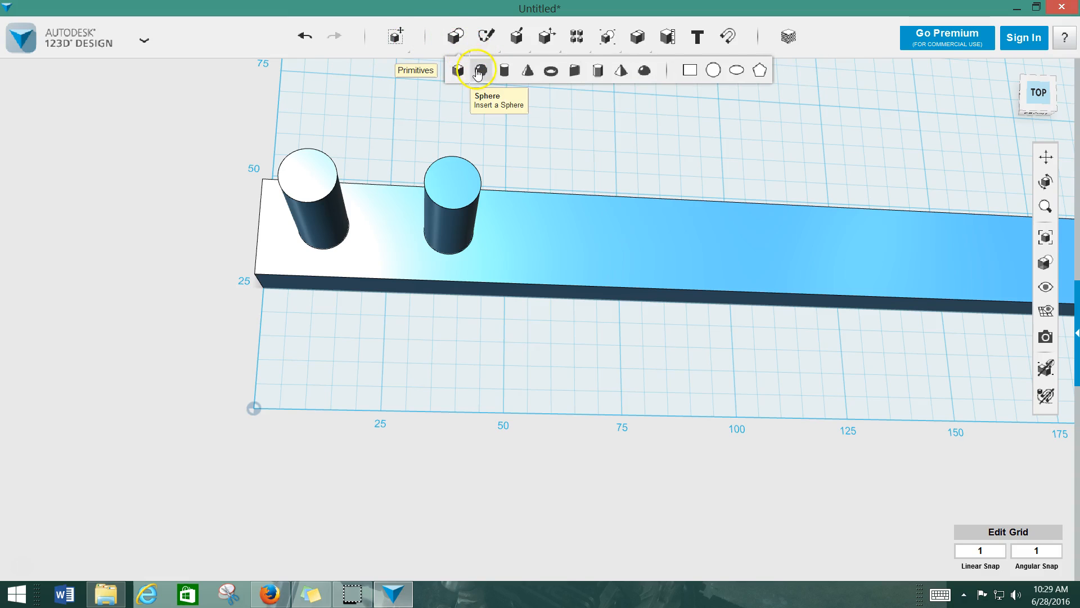
{"action": "left_click", "coordinate": [481, 70]}
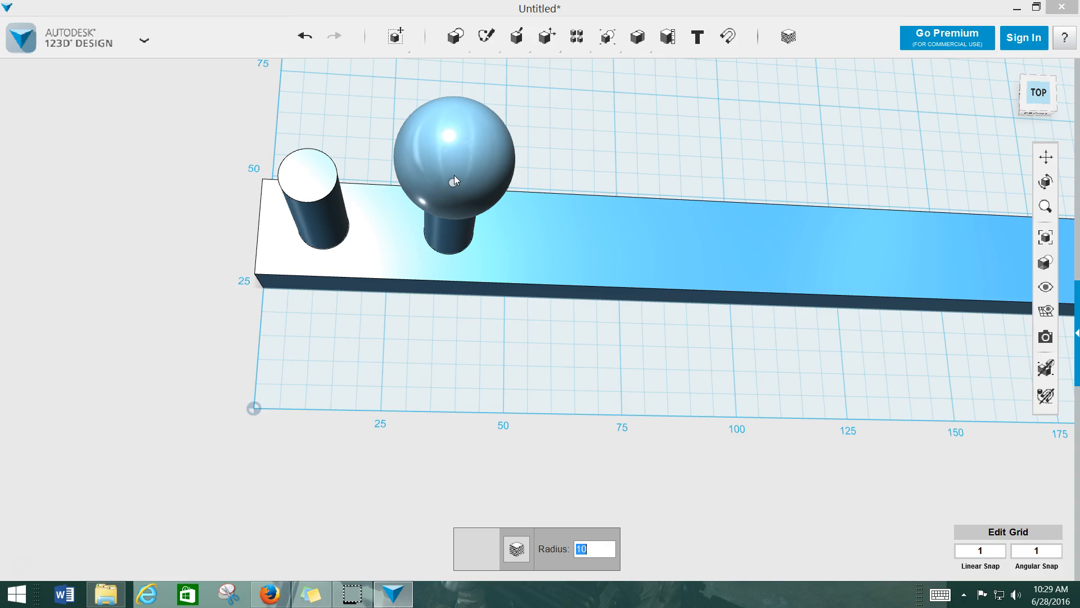
{"action": "type", "text": "3"}
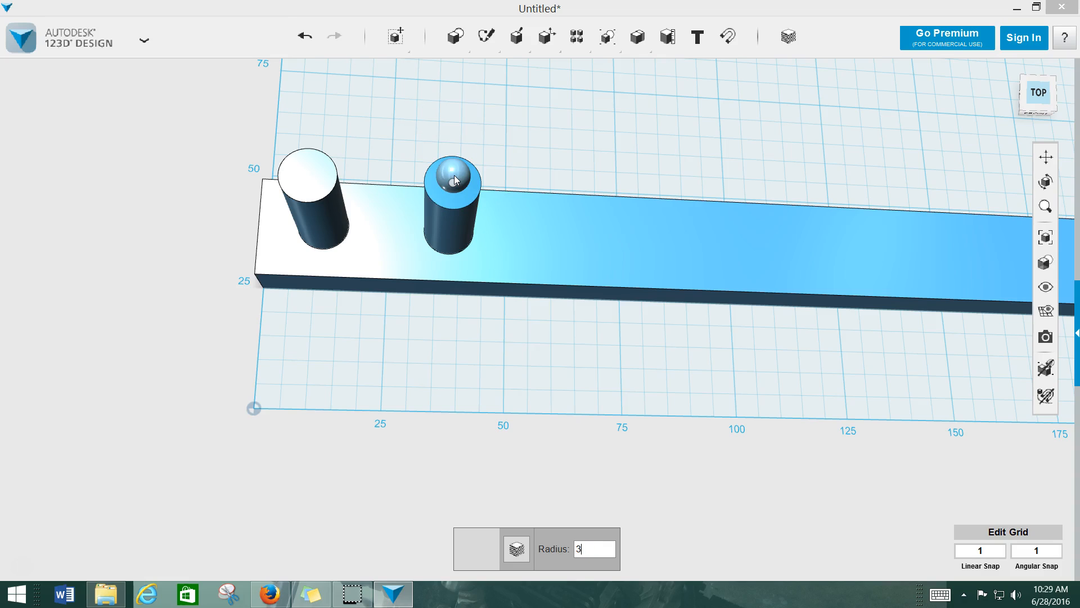
{"action": "key", "text": "BackSpace"}
{"action": "type", "text": "5"}
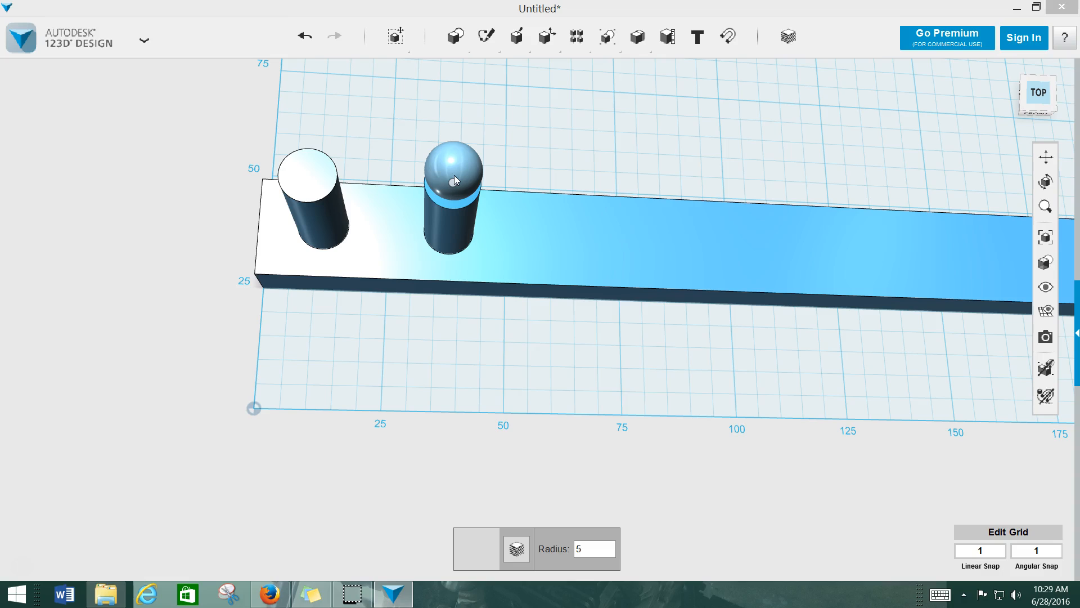
{"action": "key", "text": "BackSpace"}
{"action": "type", "text": "7"}
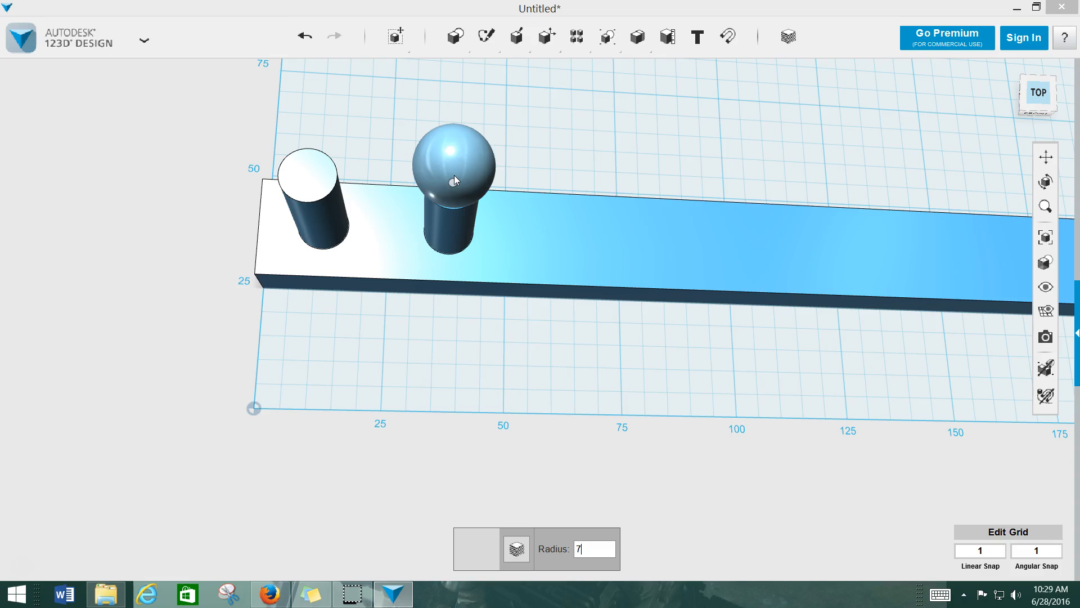
{"action": "key", "text": "BackSpace"}
{"action": "type", "text": "6"}
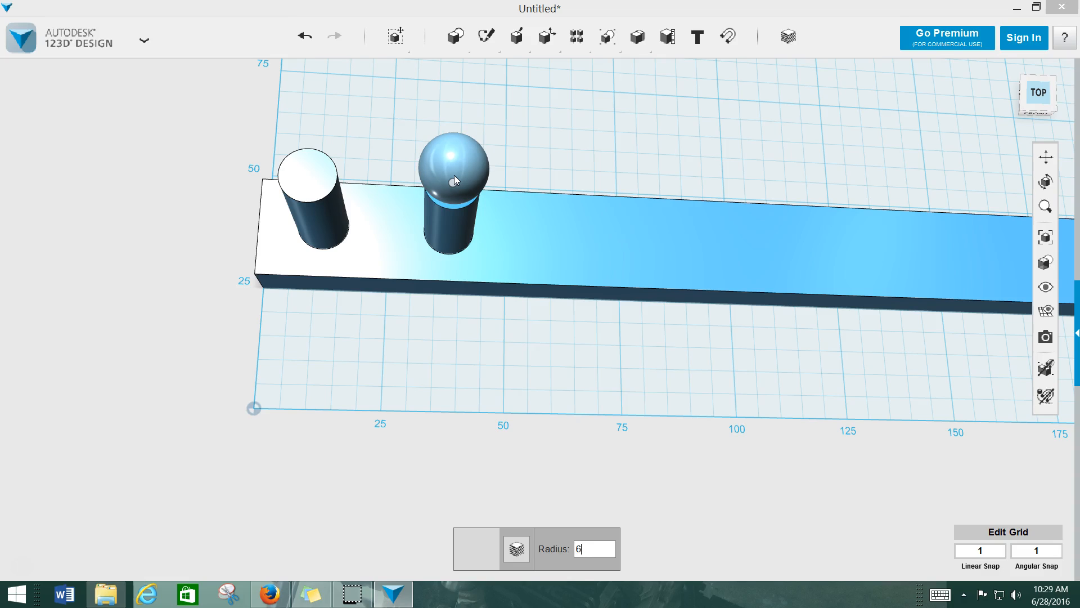
{"action": "key", "text": "Return"}
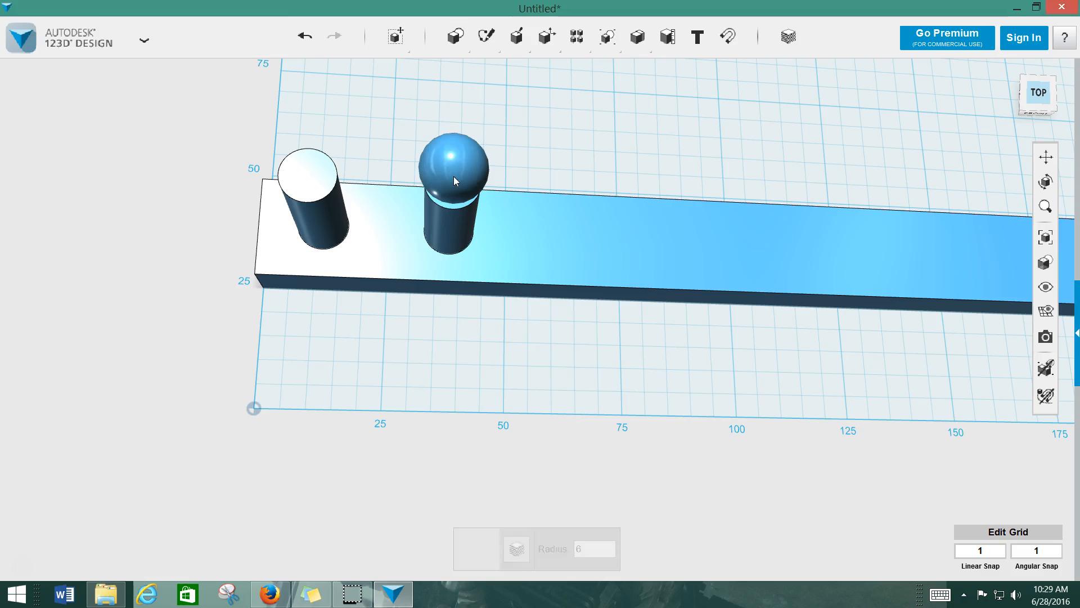
Move the sphere 2 mm straight down so that it sinks into the top of the second cylinder.
{"action": "right_click_drag", "start_coordinate": [629, 212], "coordinate": [623, 150]}
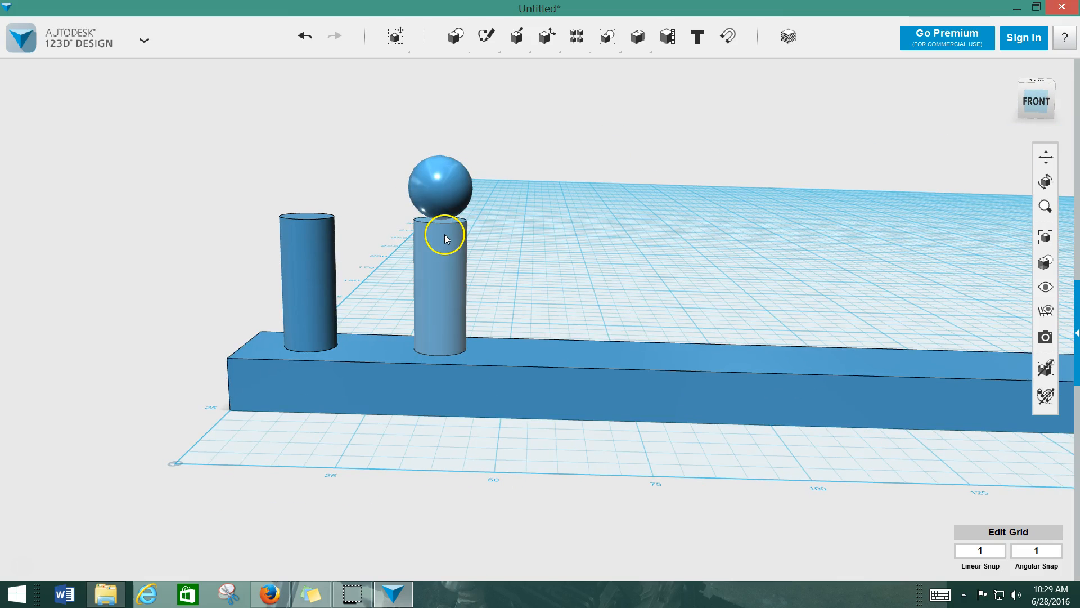
{"action": "mouse_move", "coordinate": [437, 213]}
{"action": "left_mouse_down"}
{"action": "mouse_move", "coordinate": [441, 195]}
{"action": "mouse_move", "coordinate": [439, 223]}
{"action": "left_mouse_up"}
{"action": "right_click_drag", "start_coordinate": [569, 209], "coordinate": [541, 215]}
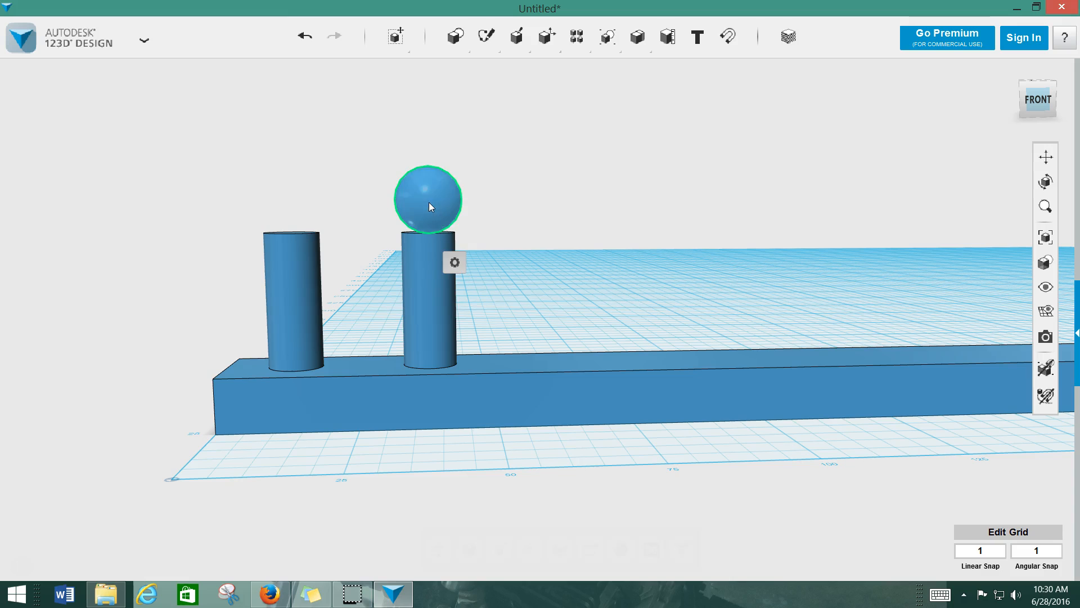
{"action": "left_click", "coordinate": [439, 213]}
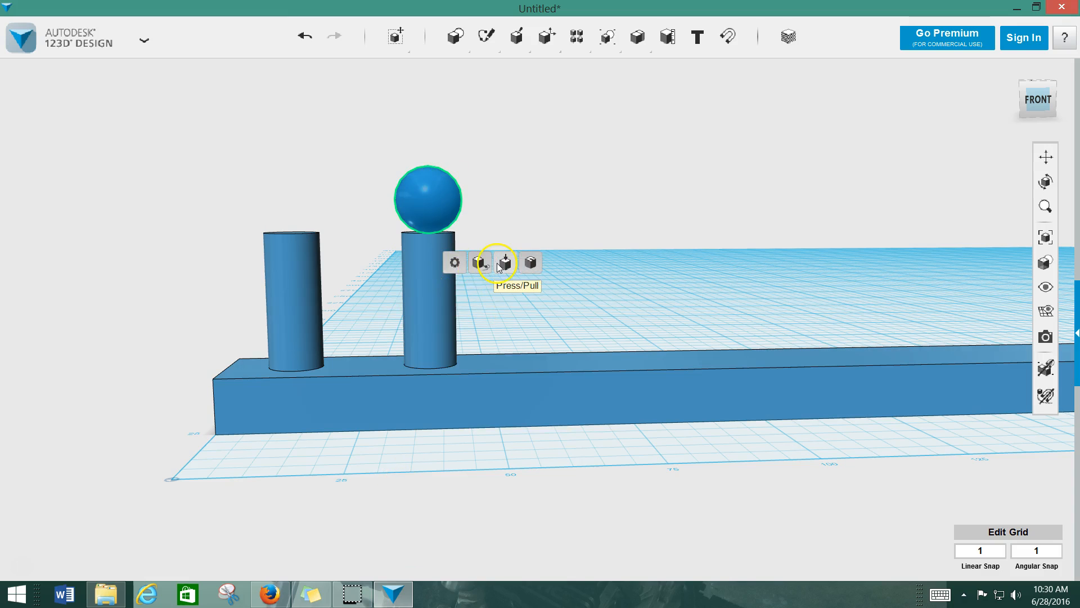
{"action": "left_click", "coordinate": [420, 197]}
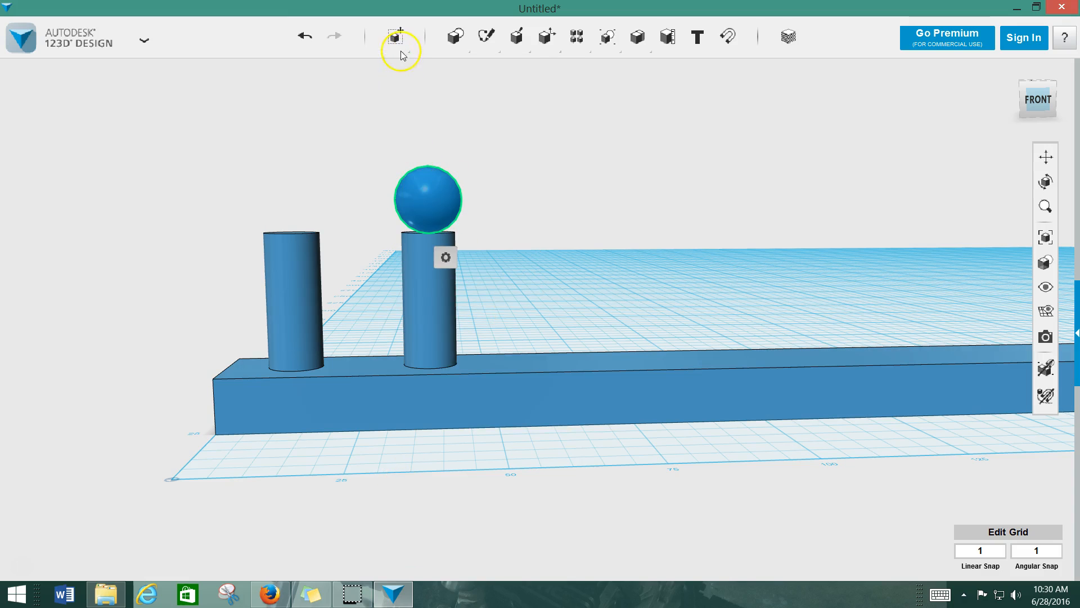
{"action": "mouse_move", "coordinate": [398, 40]}
{"action": "left_click", "coordinate": [398, 69]}
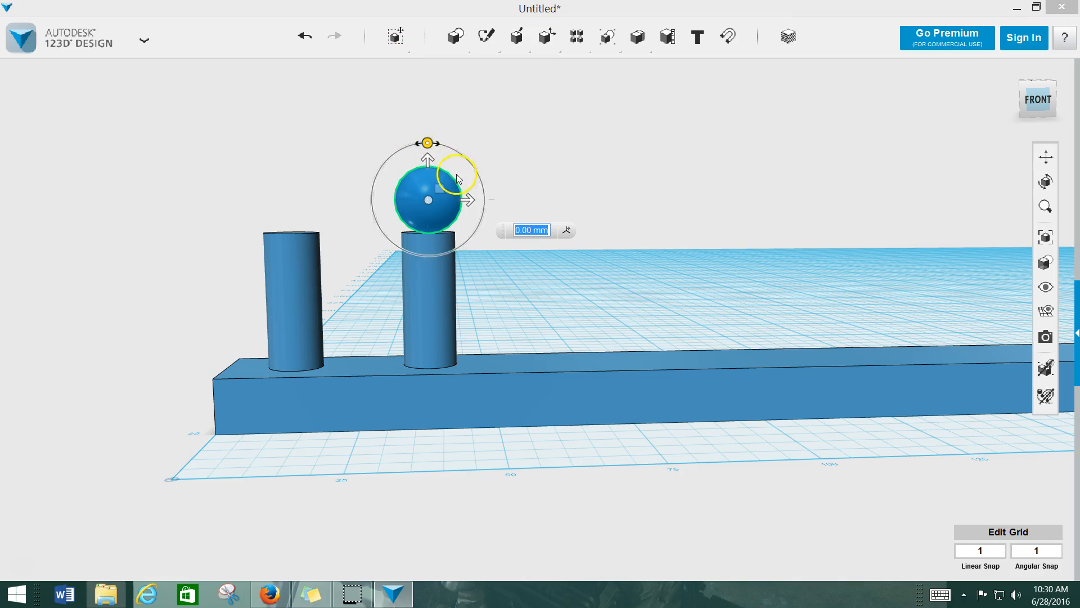
{"action": "left_click_drag", "start_coordinate": [428, 160], "coordinate": [428, 172]}
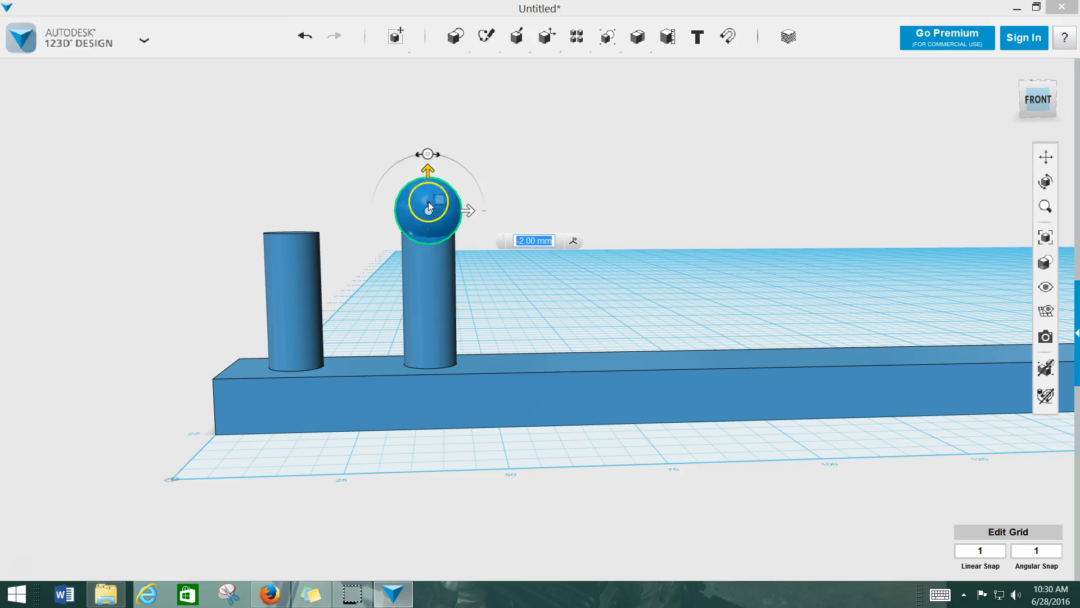
{"action": "left_click", "coordinate": [433, 282]}
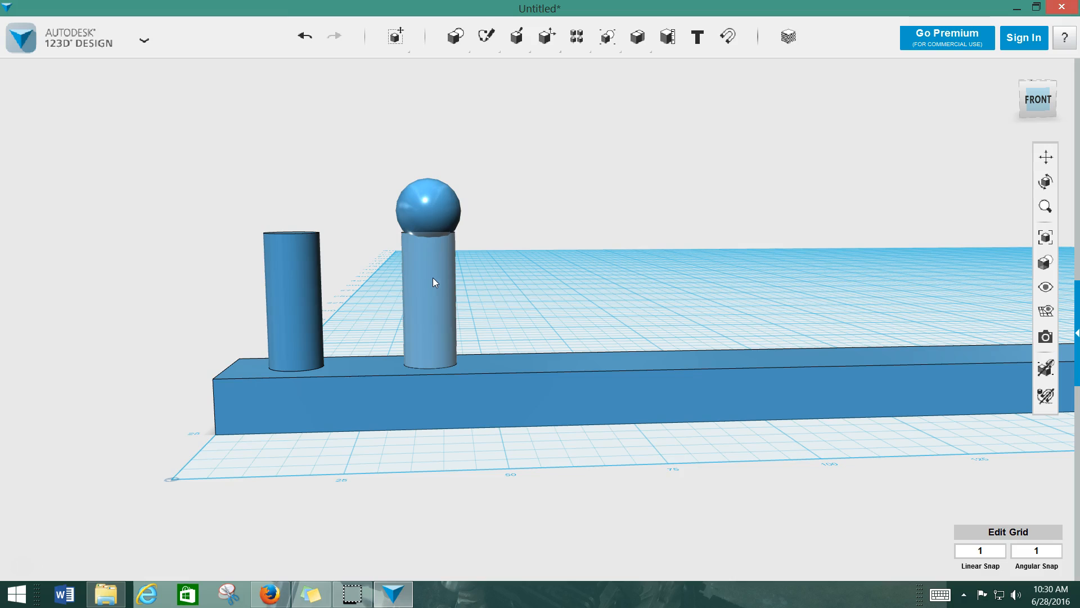
Merge the sphere into the second cylinder, using the cylinder as the target solid and the sphere as the source.
{"action": "mouse_move", "coordinate": [451, 41]}
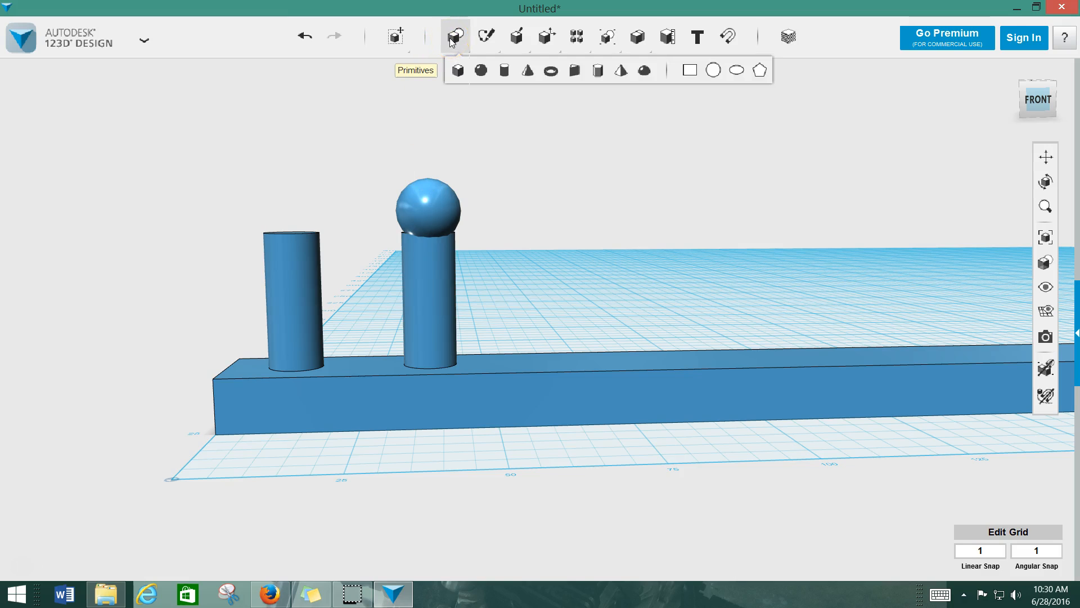
{"action": "left_click", "coordinate": [538, 41]}
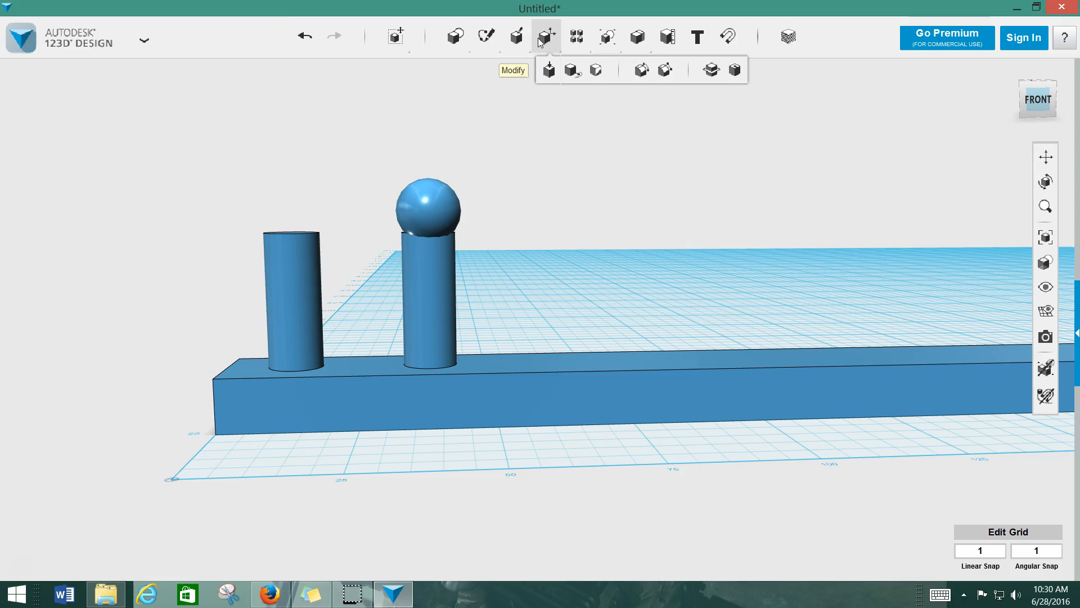
{"action": "left_click", "coordinate": [638, 40]}
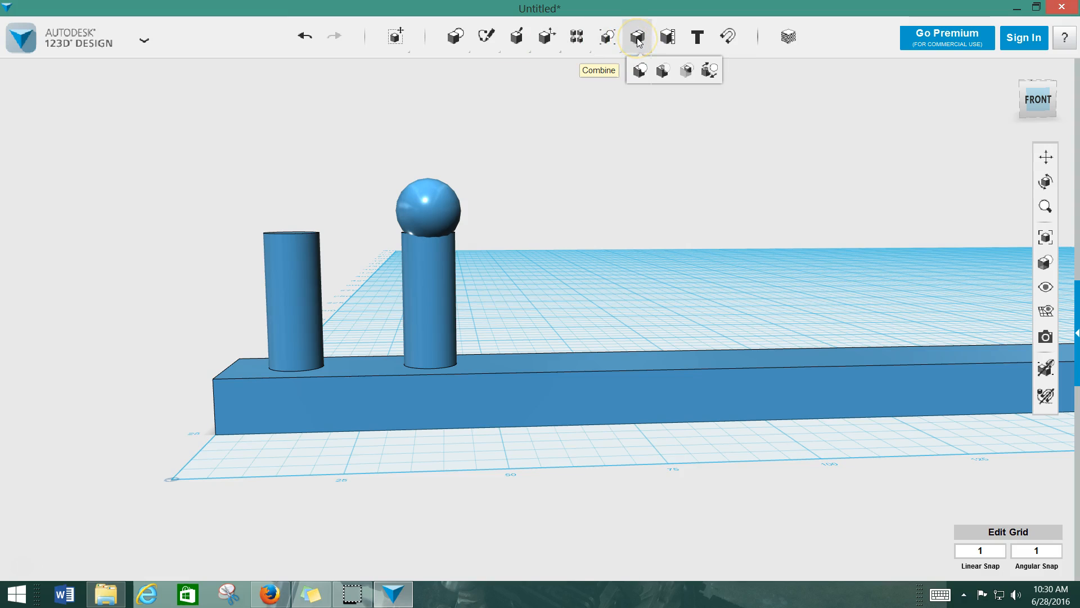
{"action": "left_click", "coordinate": [640, 70]}
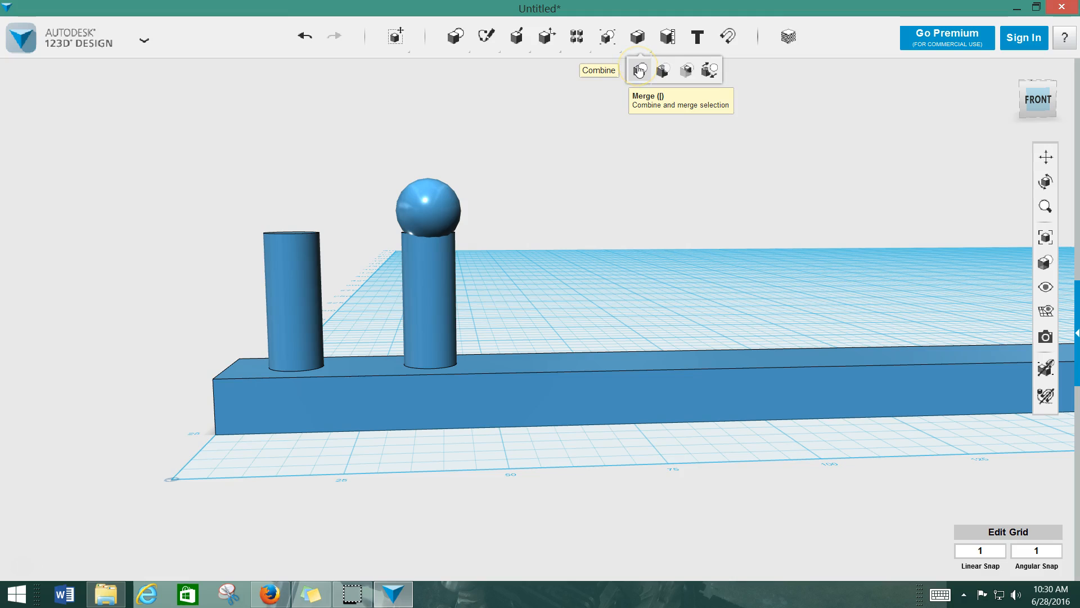
{"action": "left_click", "coordinate": [429, 210]}
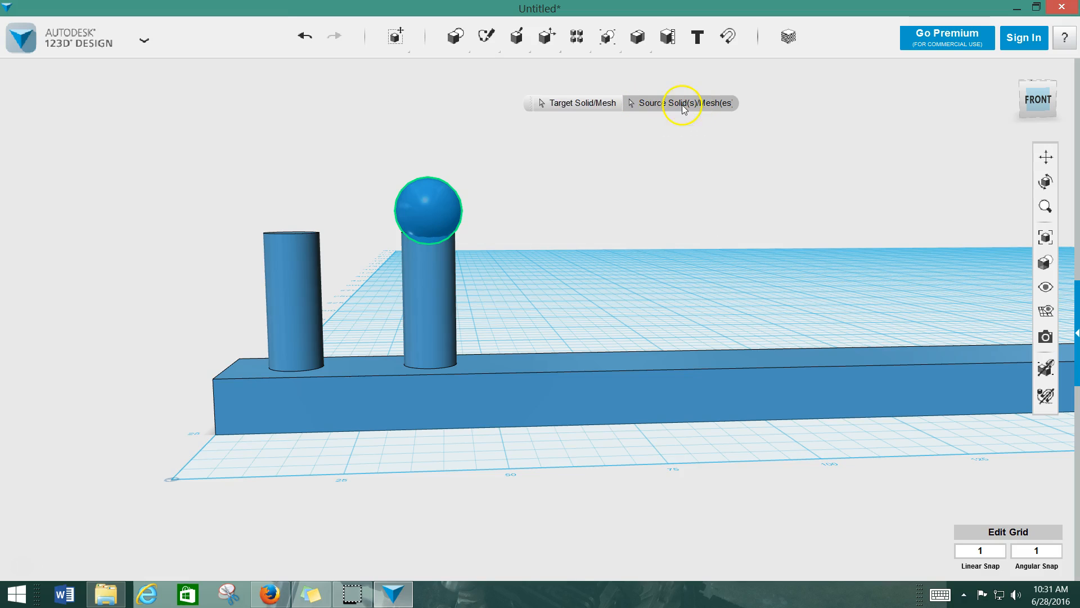
{"action": "left_click", "coordinate": [598, 107]}
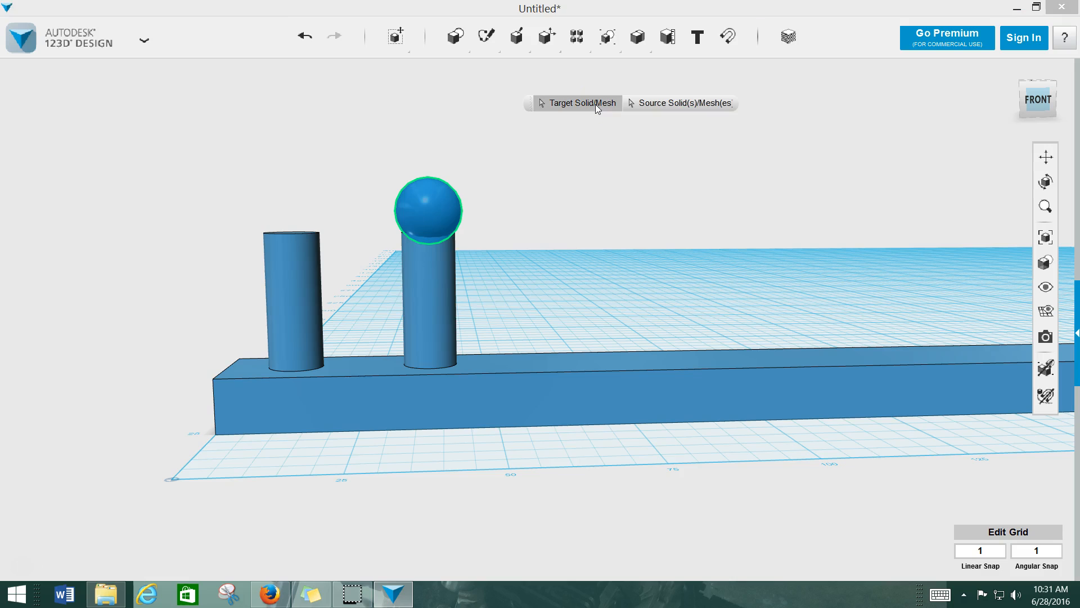
{"action": "left_click", "coordinate": [427, 305]}
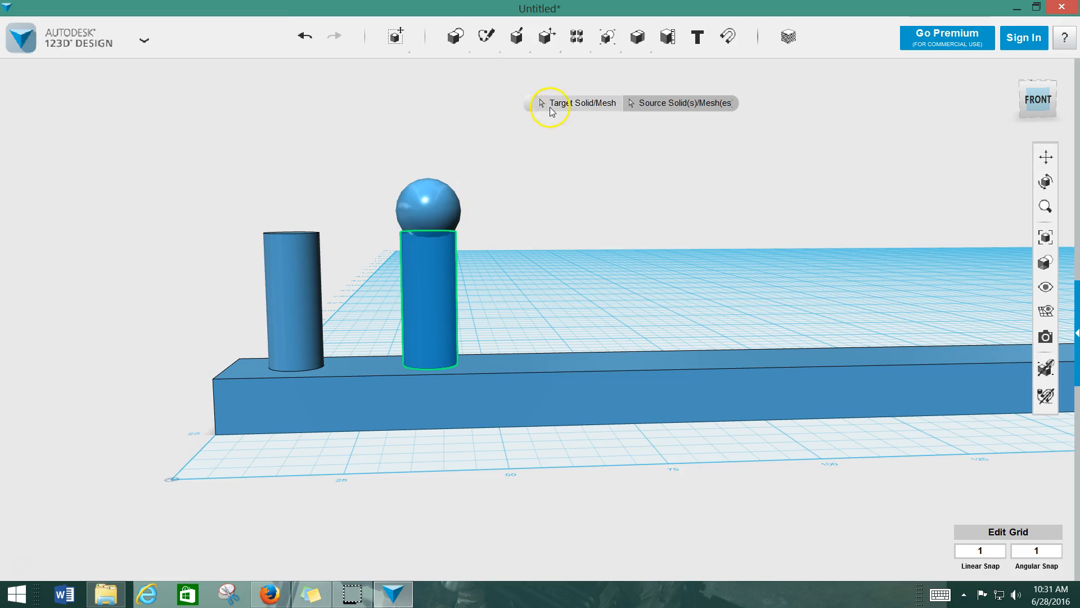
{"action": "left_click", "coordinate": [425, 198]}
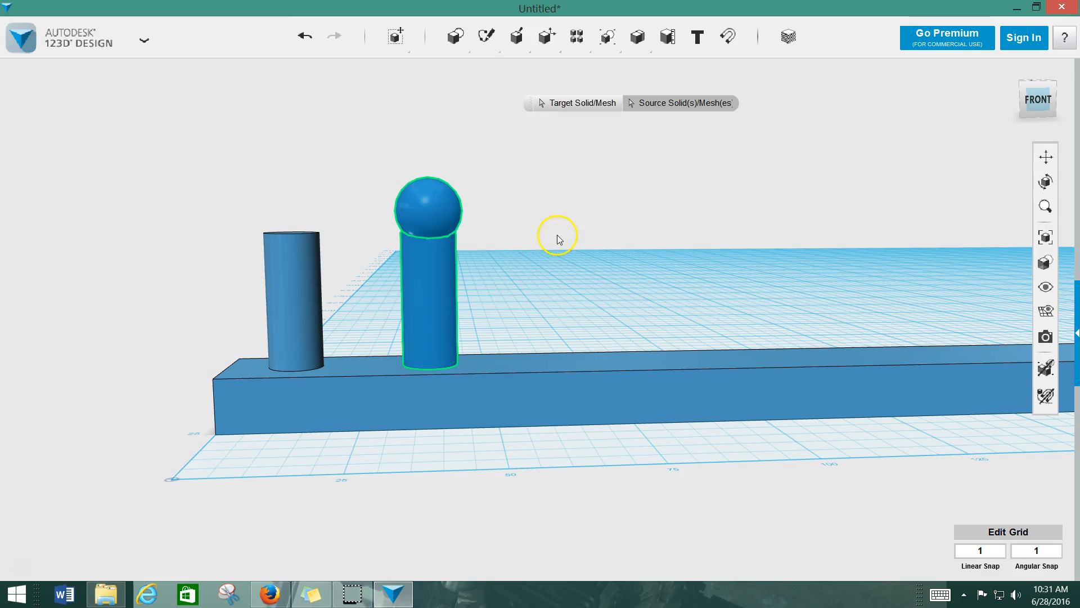
{"action": "left_click", "coordinate": [544, 275]}
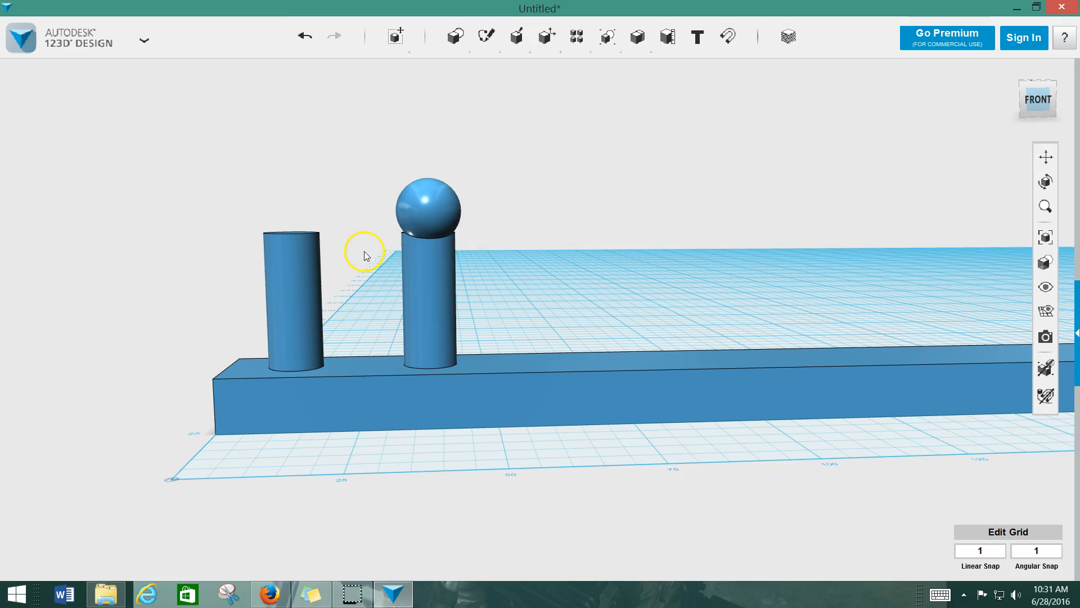
Make a copy of the merged ball-topped peg and place it 25 mm farther along the bar.
{"action": "left_click", "coordinate": [437, 269]}
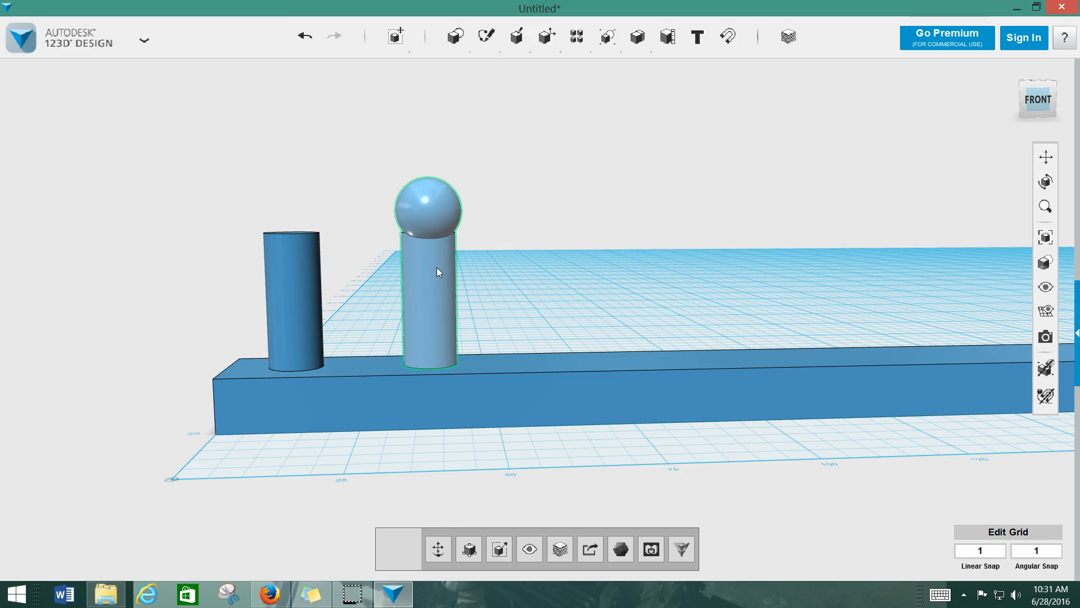
{"action": "key", "text": "ctrl+t"}
{"action": "left_click_drag", "start_coordinate": [475, 274], "coordinate": [609, 288]}
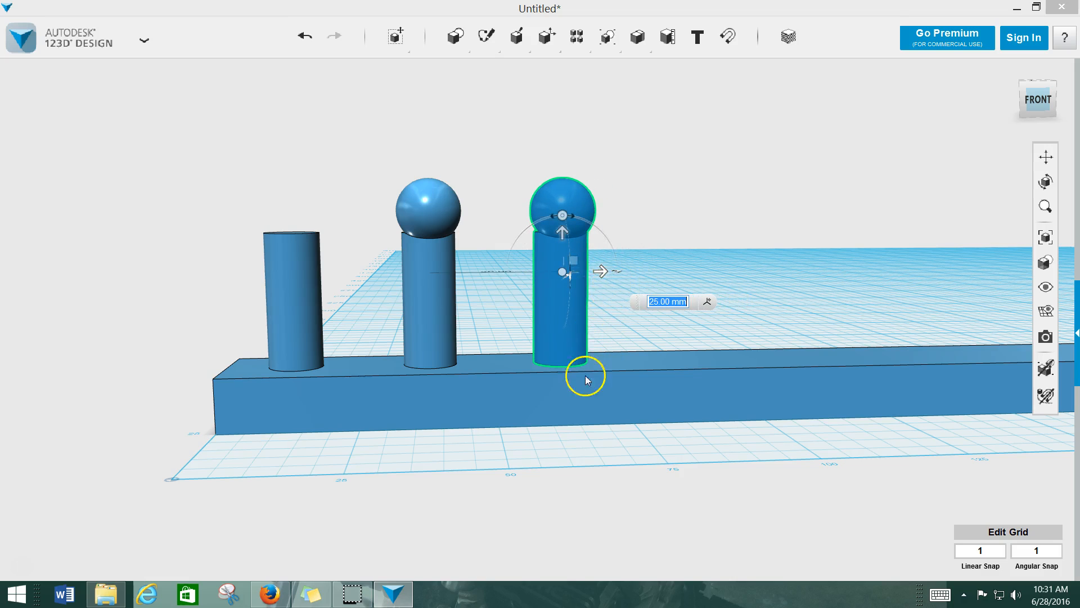
{"action": "left_click", "coordinate": [580, 448]}
{"action": "left_click", "coordinate": [580, 448]}
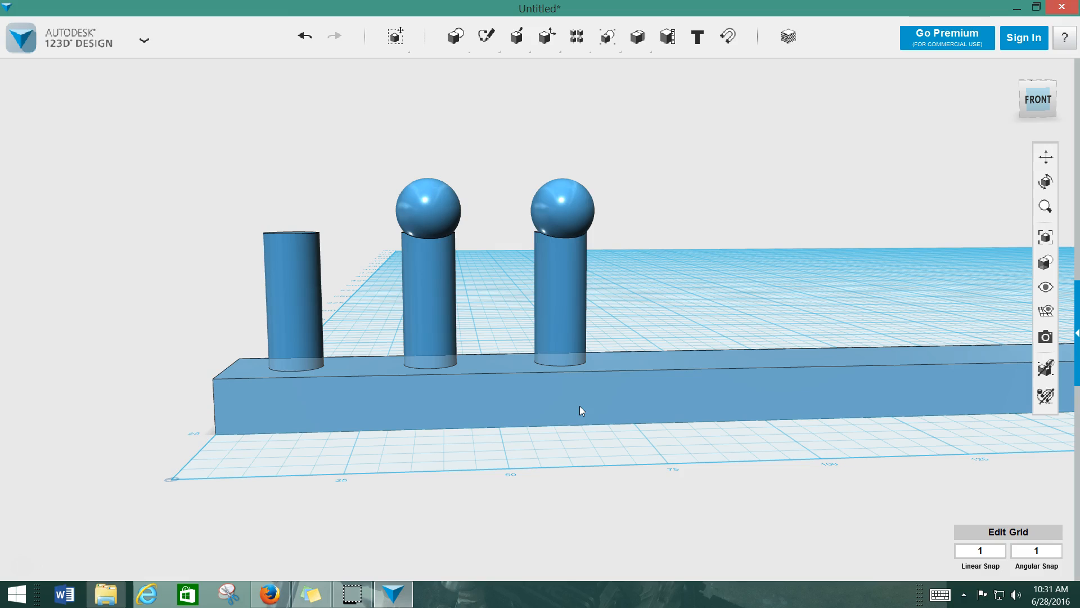
Insert a flat rectangle with length 50 and width 50 on the grid behind the bar, beyond the third peg.
{"action": "scroll", "coordinate": [616, 301], "scroll_direction": "down", "scroll_amount": 3}
{"action": "right_click_drag", "start_coordinate": [638, 290], "coordinate": [662, 290]}
{"action": "scroll", "coordinate": [614, 346], "scroll_direction": "up", "scroll_amount": 2}
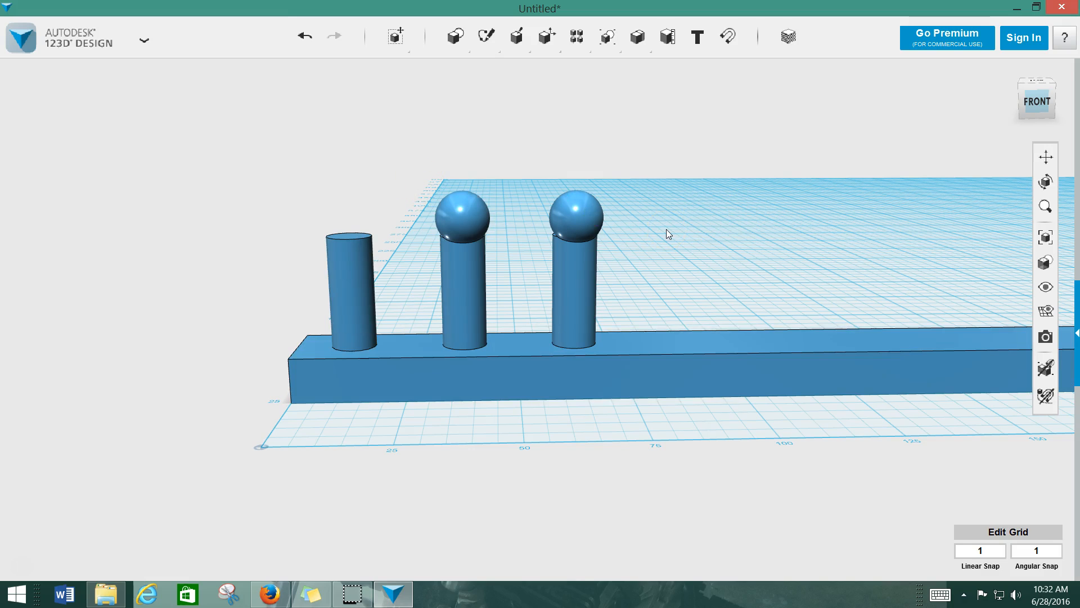
{"action": "mouse_move", "coordinate": [551, 37]}
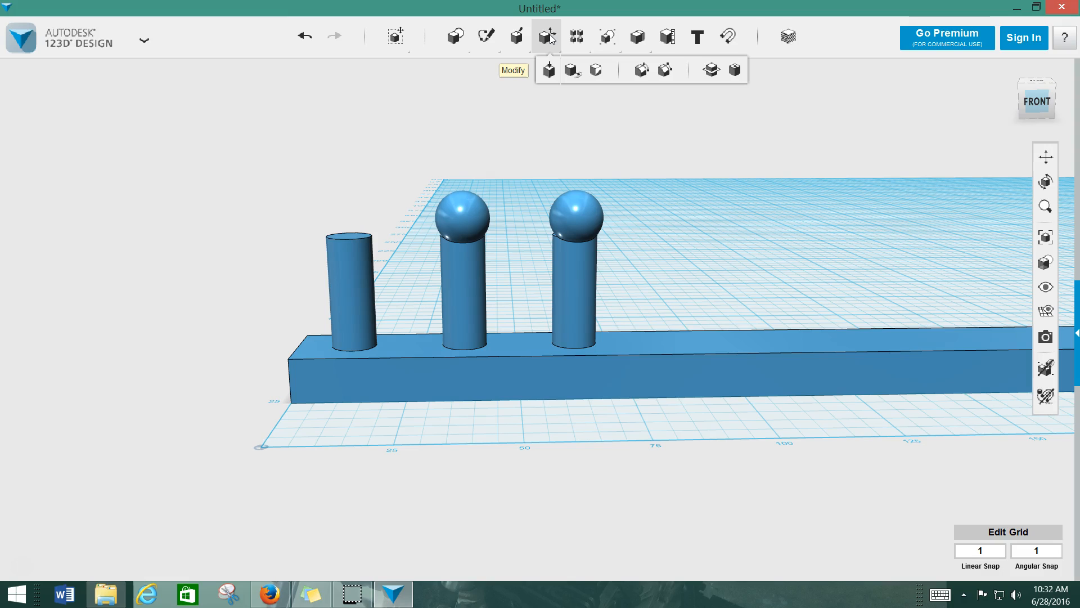
{"action": "left_click", "coordinate": [456, 43]}
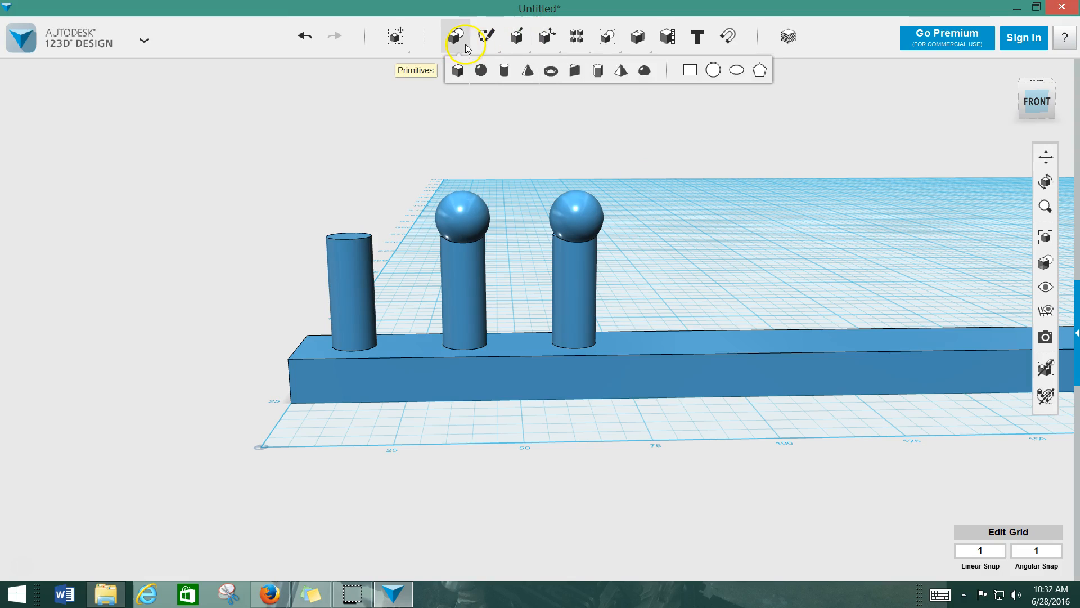
{"action": "left_click", "coordinate": [458, 72]}
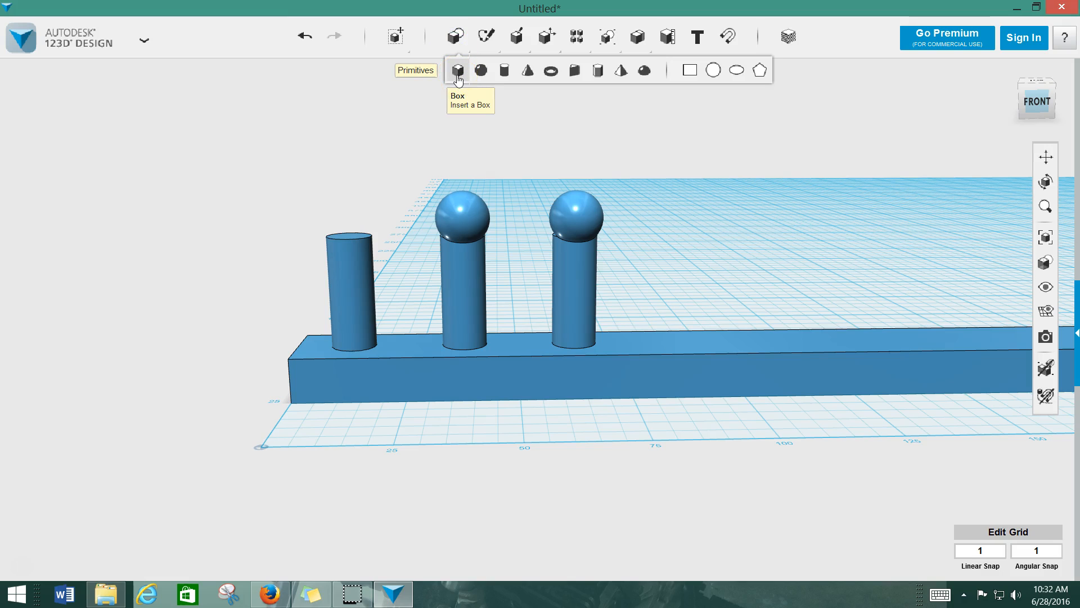
{"action": "left_click", "coordinate": [645, 72]}
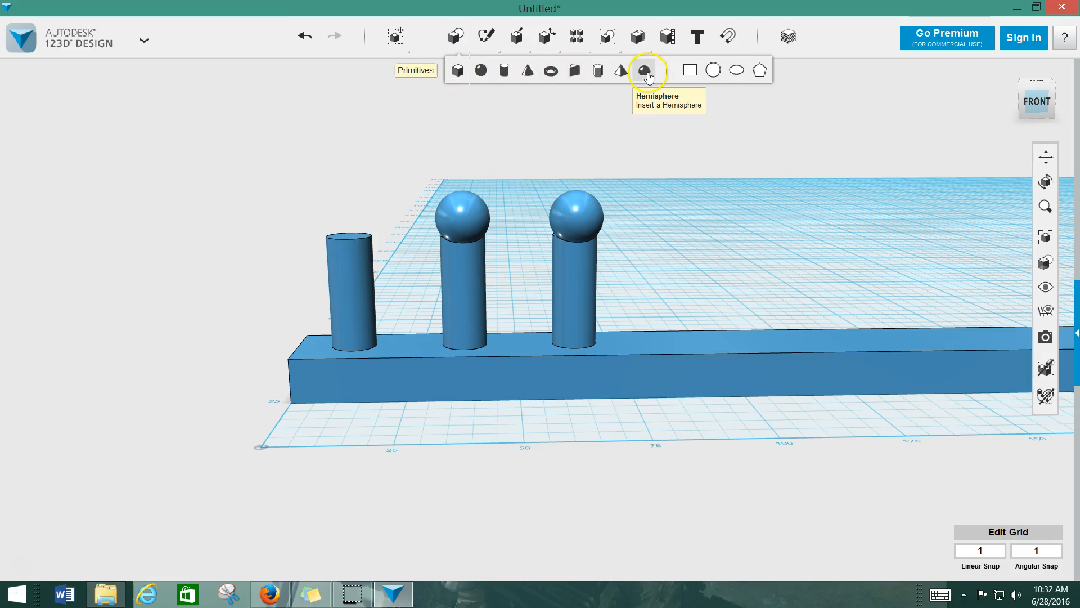
{"action": "left_click", "coordinate": [689, 70]}
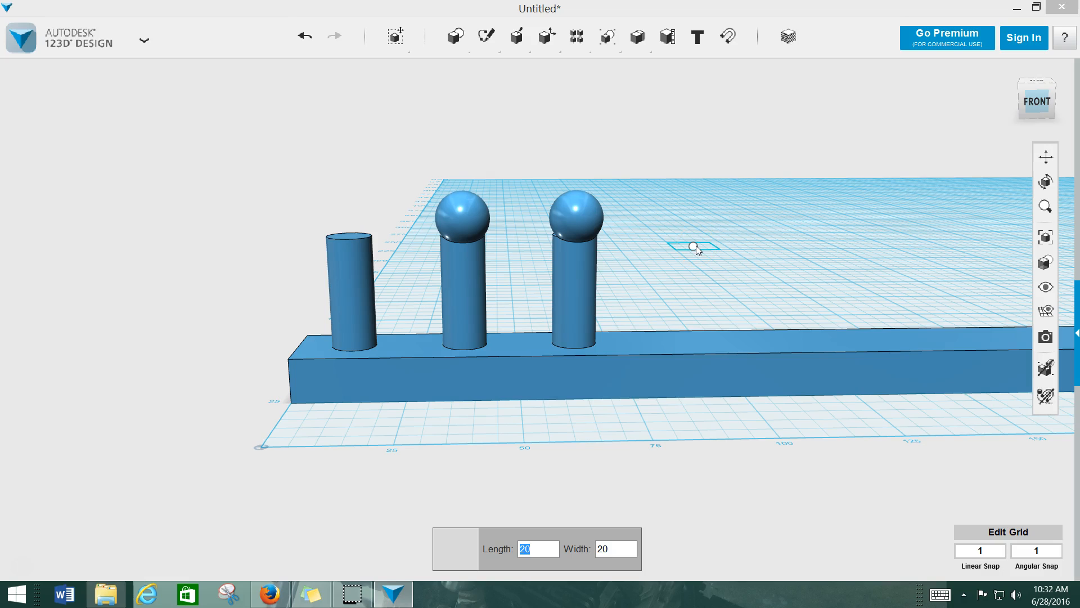
{"action": "type", "text": "50"}
{"action": "key", "text": "Tab"}
{"action": "type", "text": "50"}
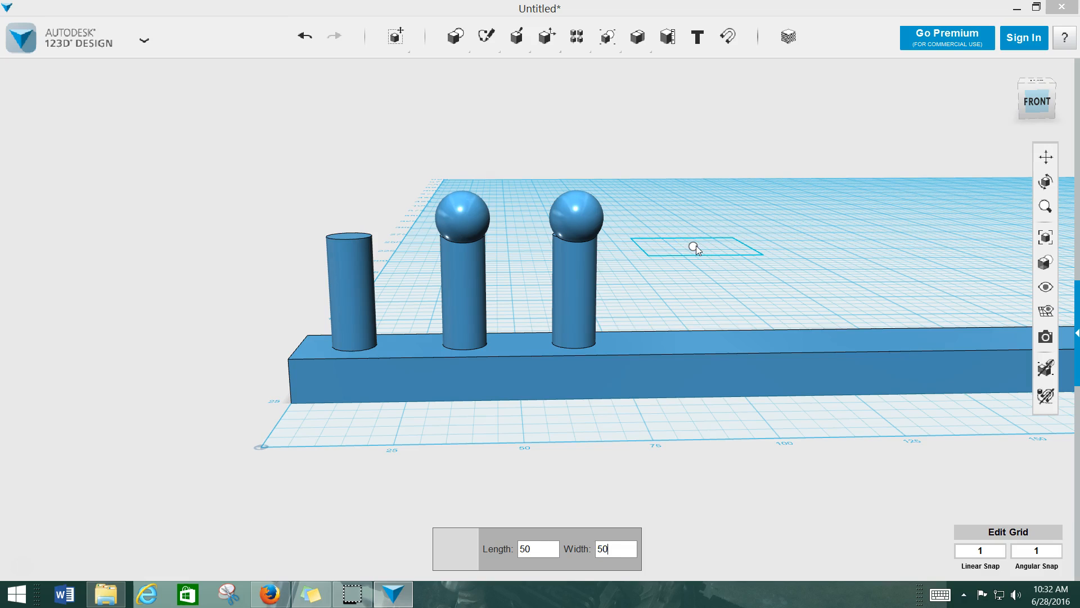
{"action": "key", "text": "Return"}
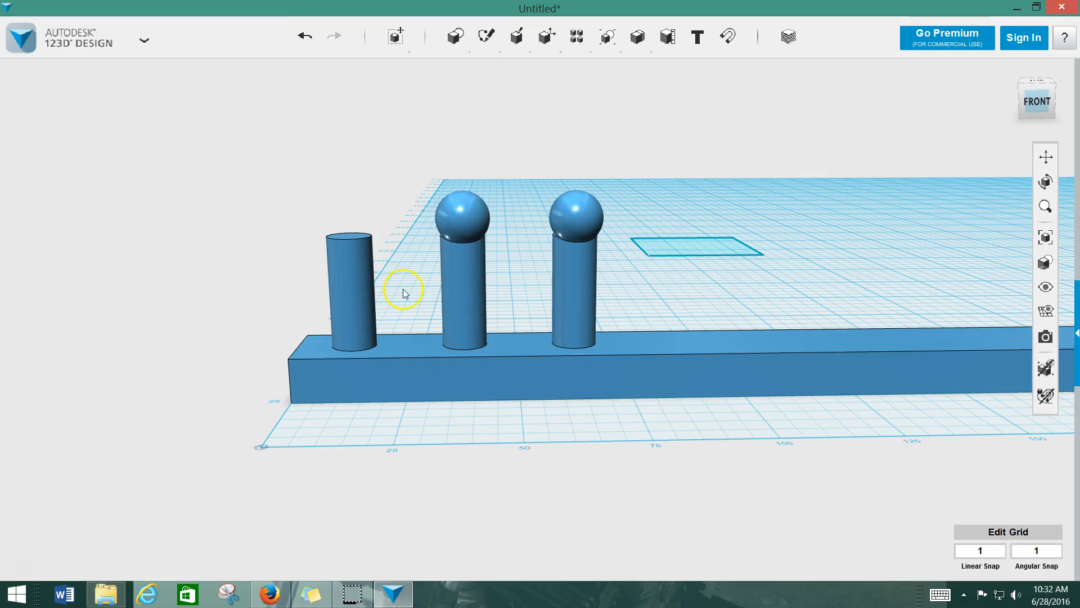
{"action": "mouse_move", "coordinate": [461, 49]}
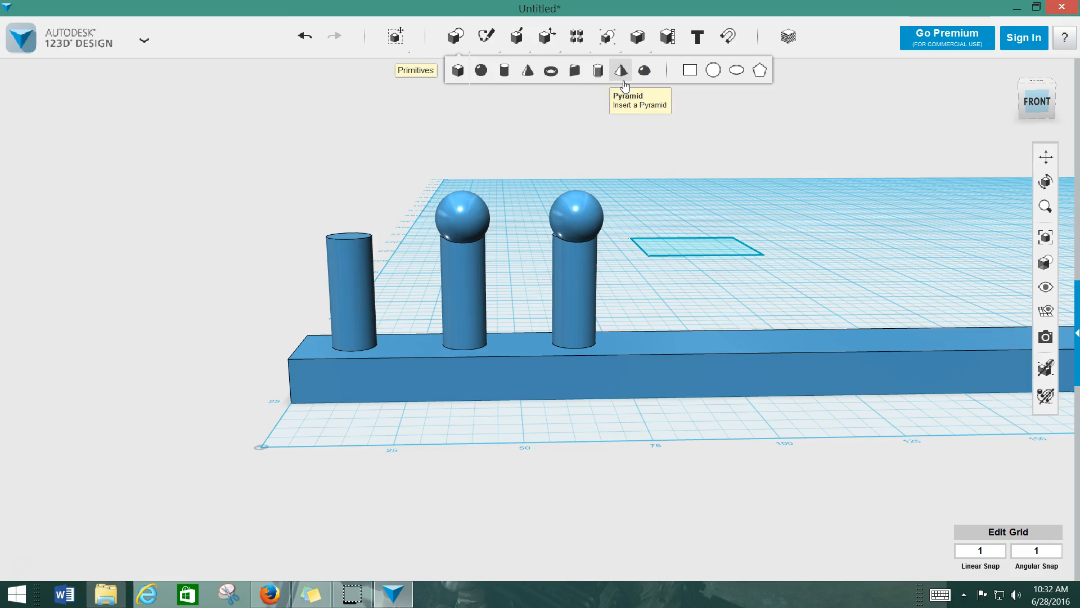
{"action": "left_click", "coordinate": [583, 81]}
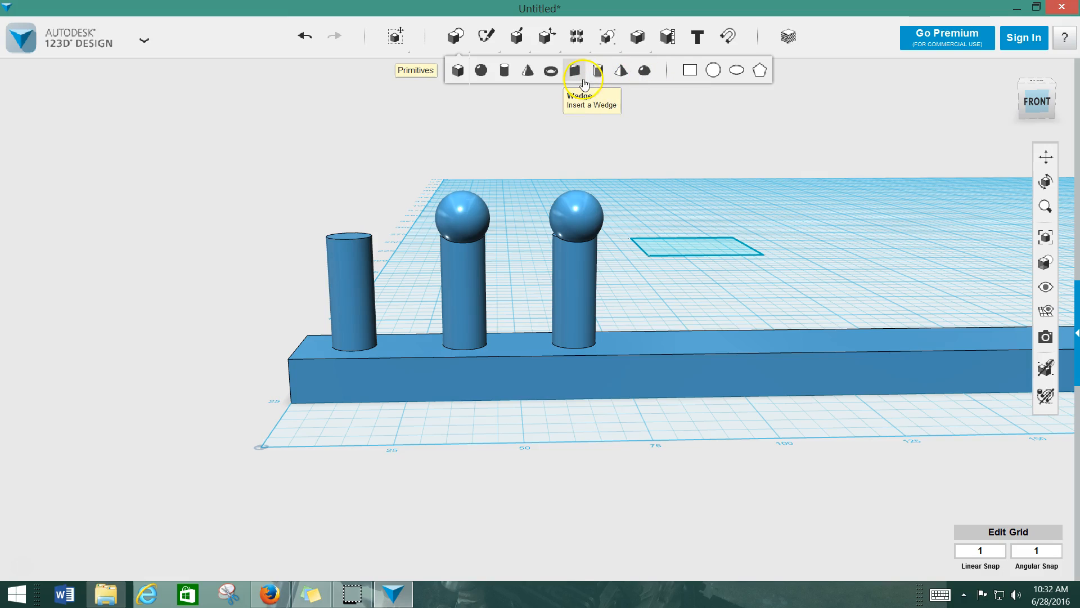